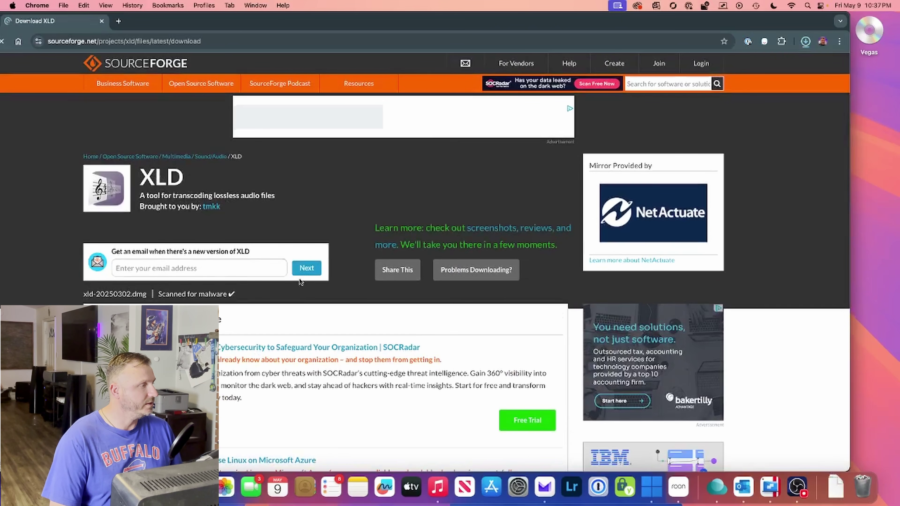
# Open the downloaded xld-20250302.dmg and copy the XLD app into the Applications folder
pyautogui.click(806, 42)
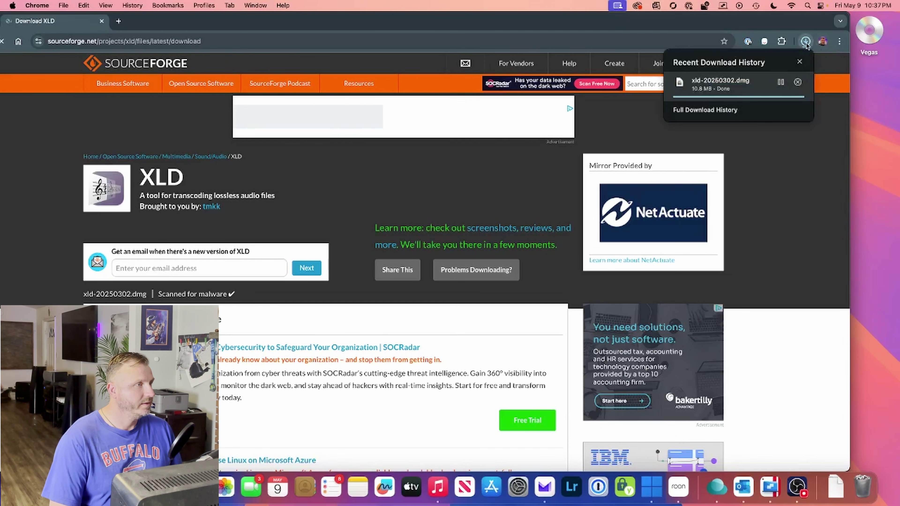
pyautogui.click(731, 89)
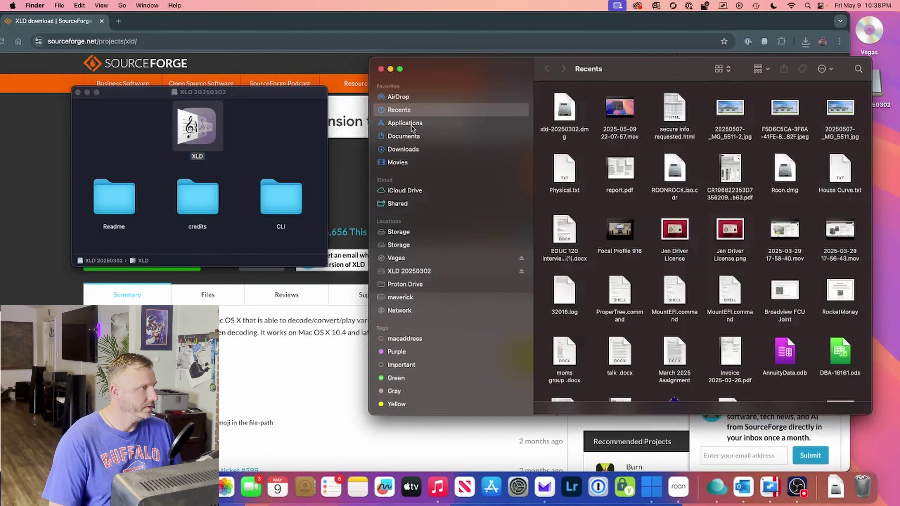
pyautogui.click(412, 128)
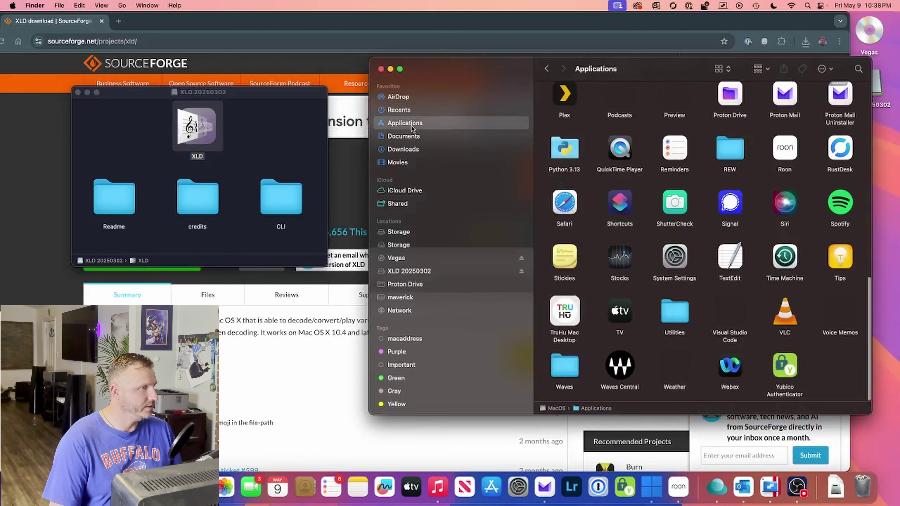
pyautogui.moveTo(197, 128); pyautogui.dragTo(674, 220)
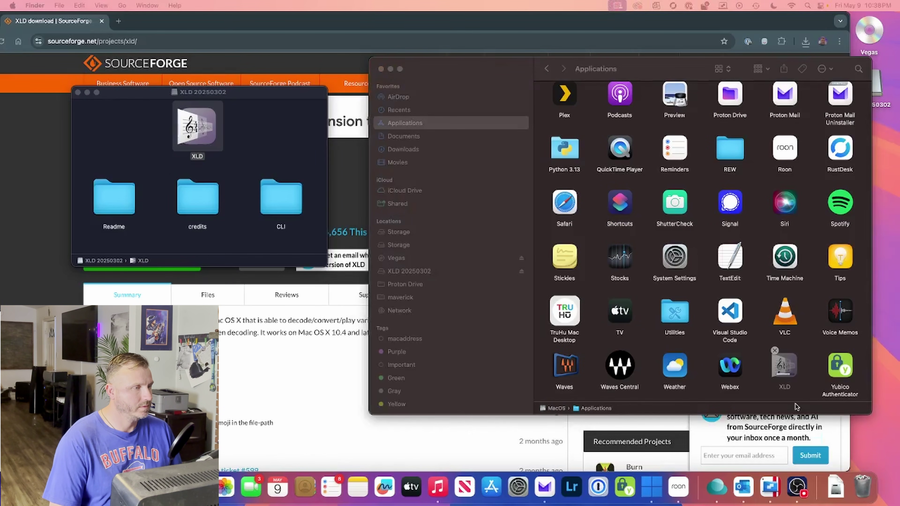
# Launch XLD from the Applications folder, closing the browser and disk image windows and dismissing the security warning
pyautogui.doubleClick(785, 367)
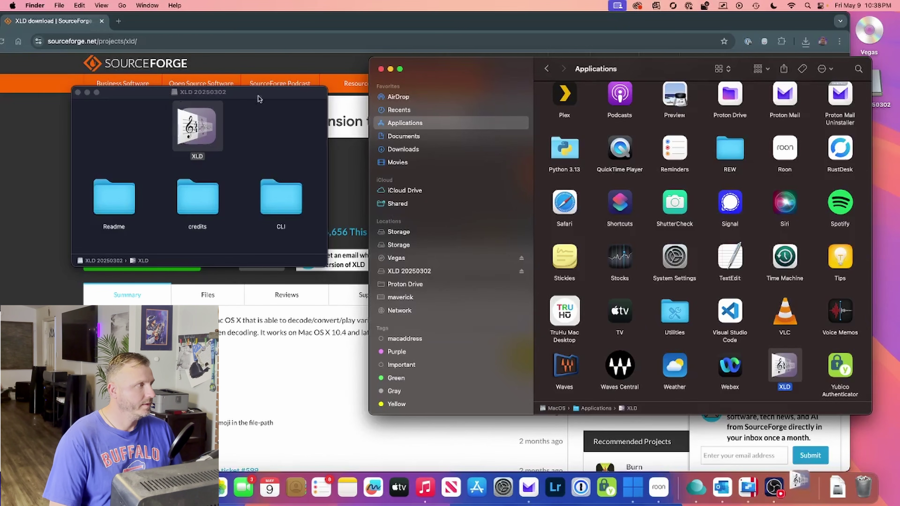
pyautogui.moveTo(171, 20); pyautogui.dragTo(255, 21)
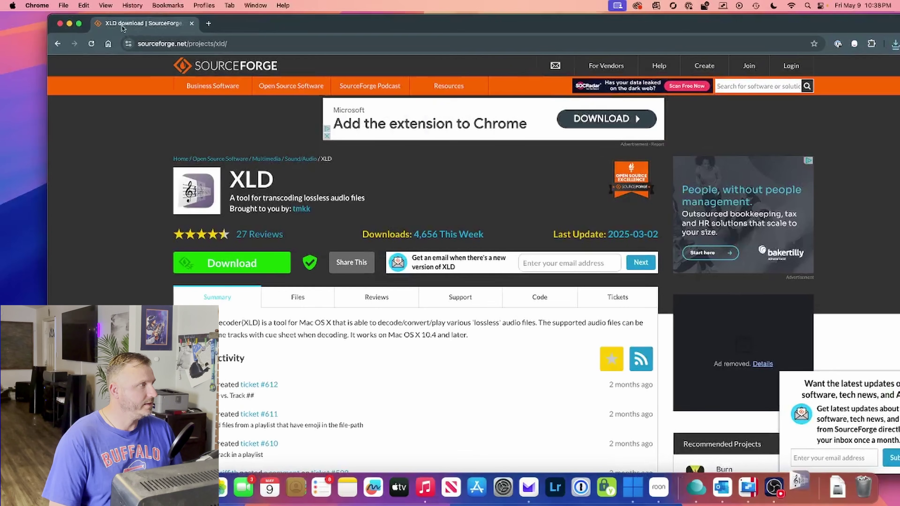
pyautogui.click(59, 23)
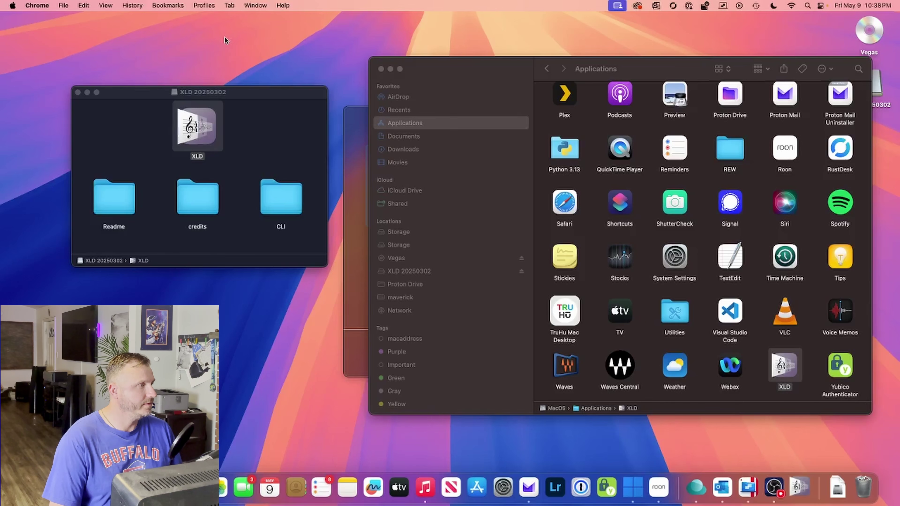
pyautogui.click(77, 92)
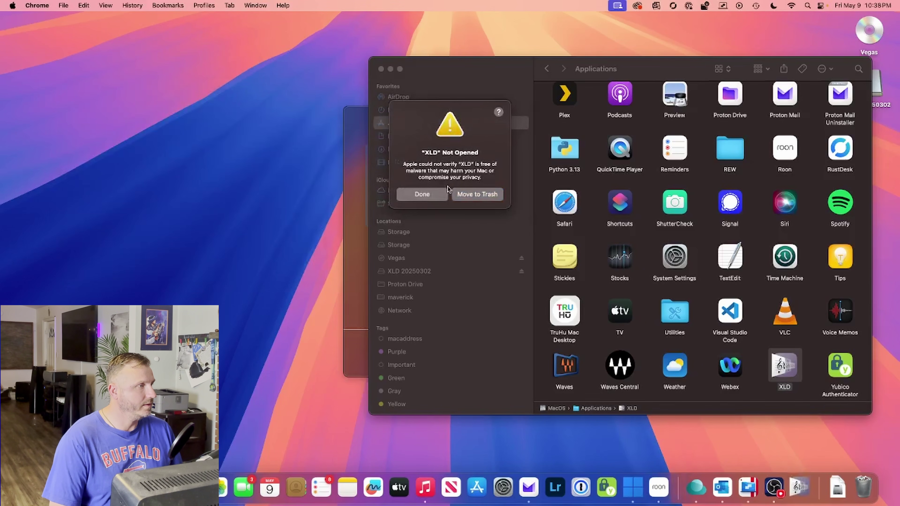
pyautogui.click(433, 200)
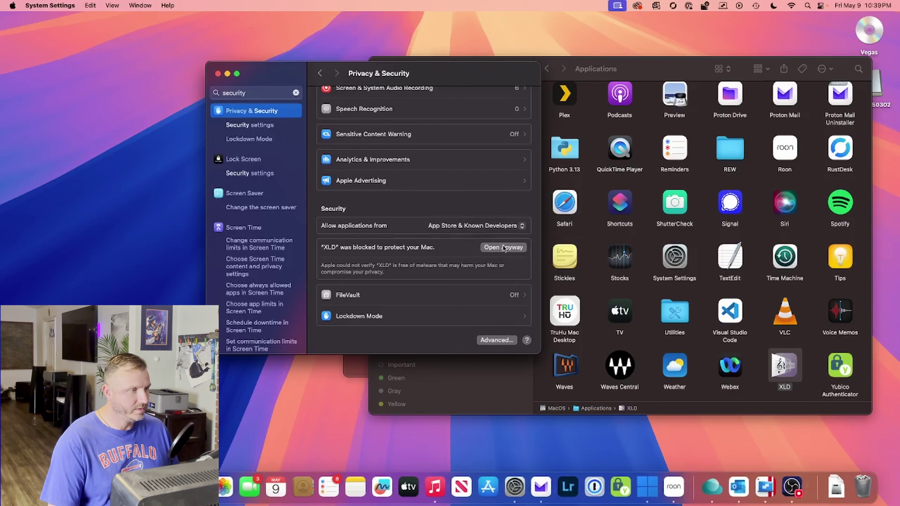
# In System Settings, allow the blocked XLD app to open anyway, authorizing it with the administrator password
pyautogui.click(504, 247)
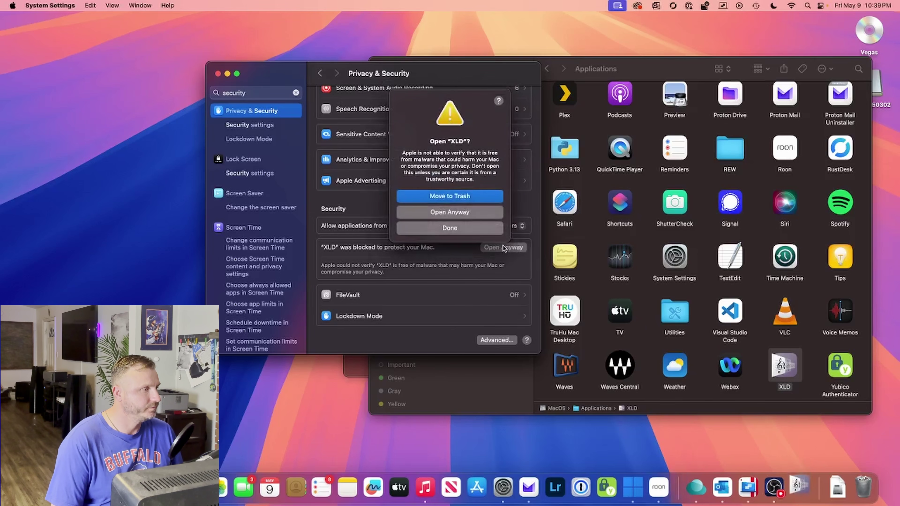
pyautogui.click(459, 212)
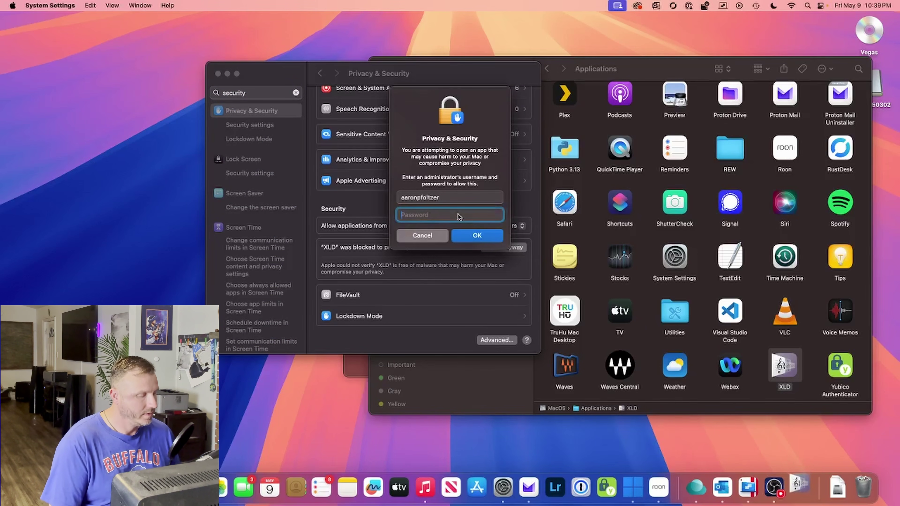
pyautogui.write('•••••••••••')
pyautogui.press('Return')
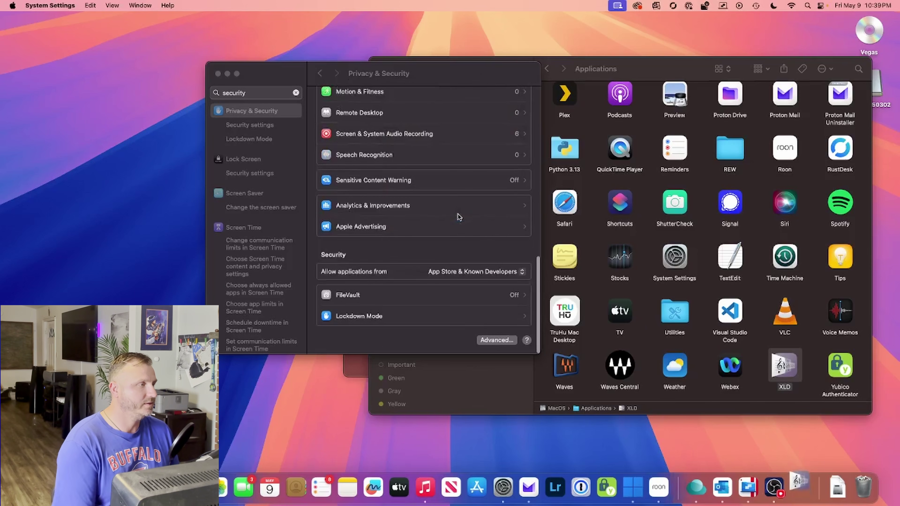
# Close the System Settings and Applications windows and bring XLD's Preferences window into clear view
pyautogui.click(218, 74)
pyautogui.click(421, 66)
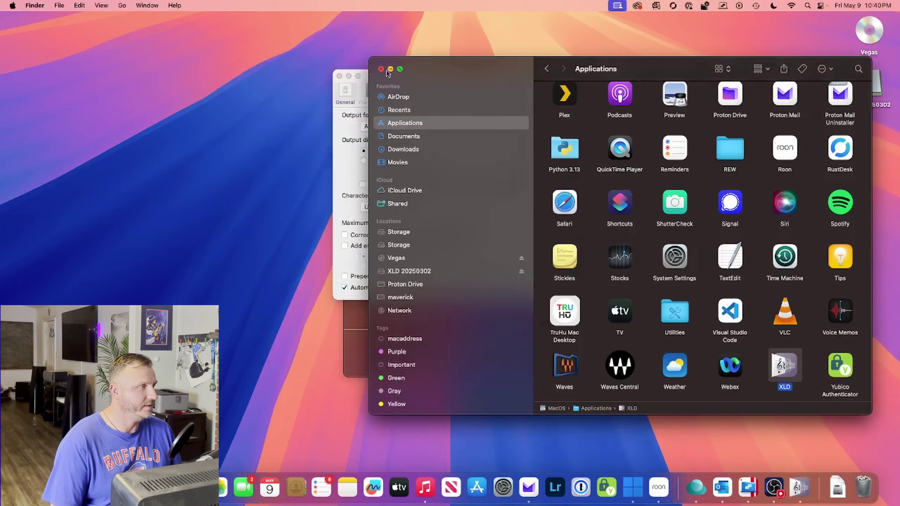
pyautogui.click(381, 70)
pyautogui.moveTo(390, 75); pyautogui.dragTo(441, 89)
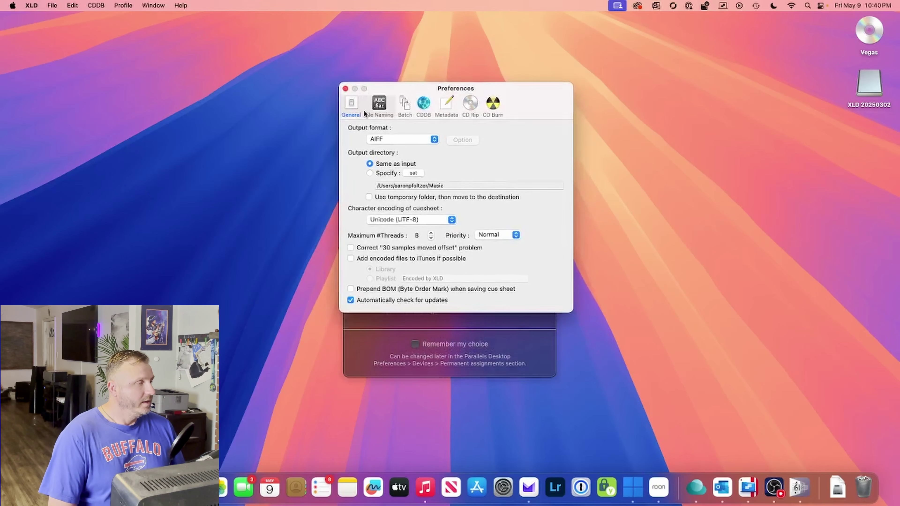
# Set XLD's output format to FLAC in the general preferences
pyautogui.click(398, 138)
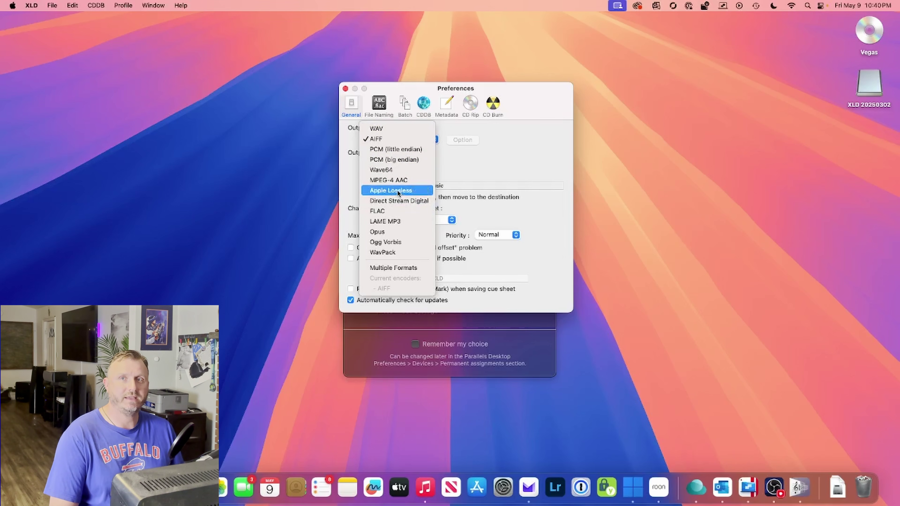
pyautogui.click(396, 212)
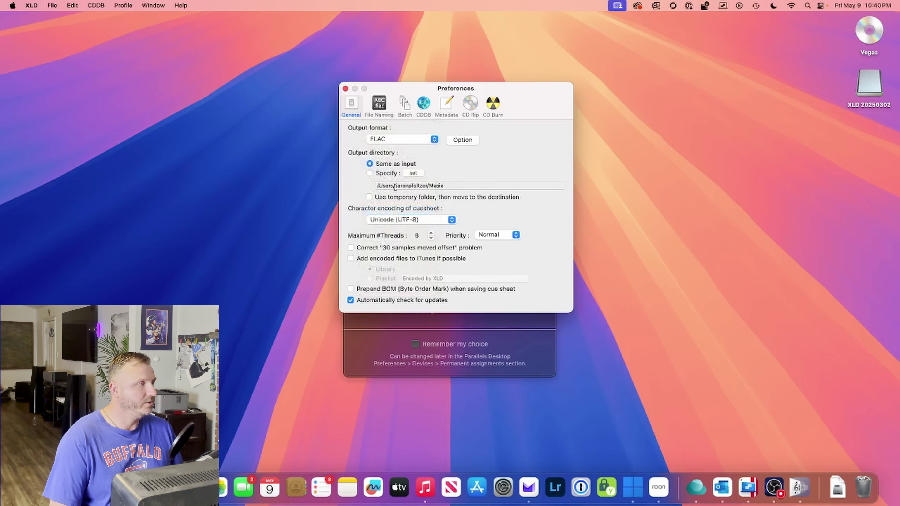
pyautogui.moveTo(387, 86); pyautogui.dragTo(401, 86)
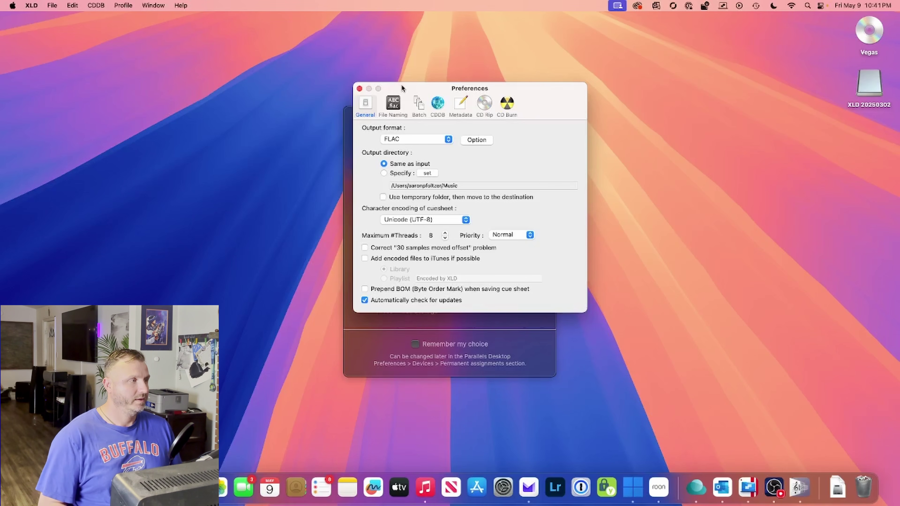
# Switch the output format to LAME MP3 and back to FLAC
pyautogui.click(421, 138)
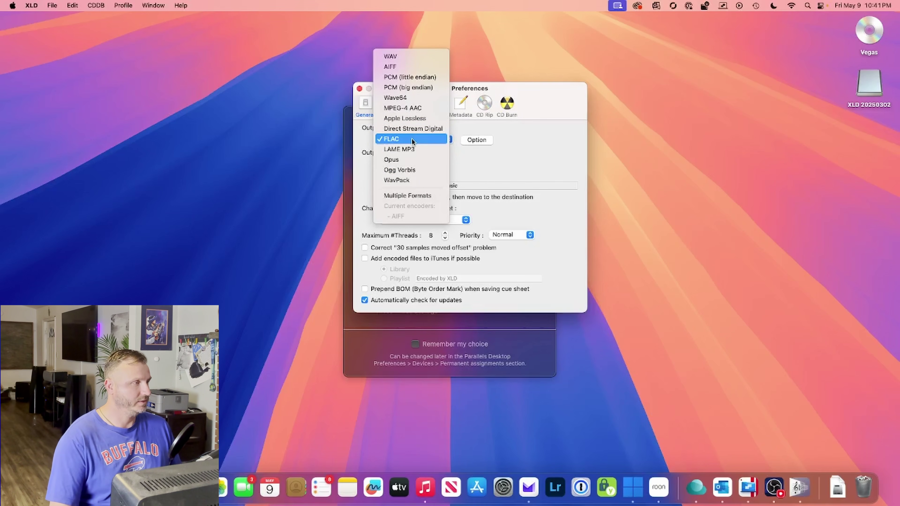
pyautogui.click(406, 153)
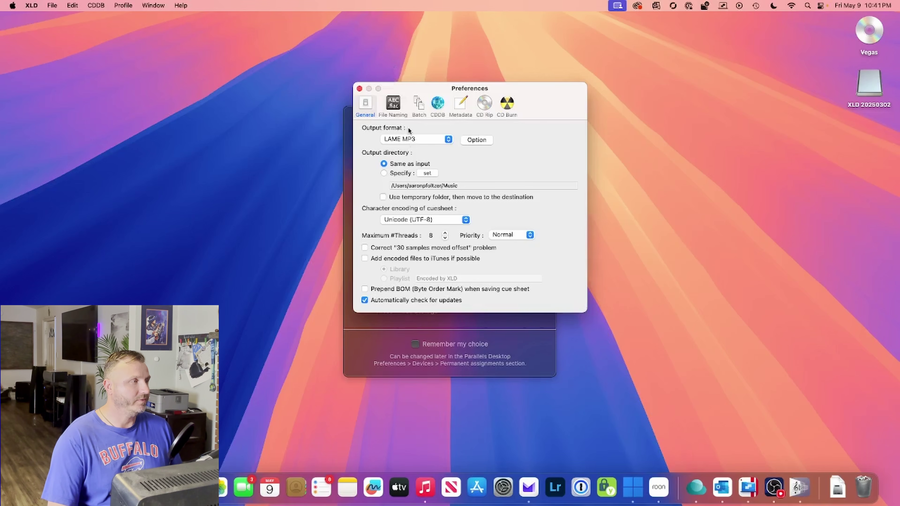
pyautogui.click(426, 142)
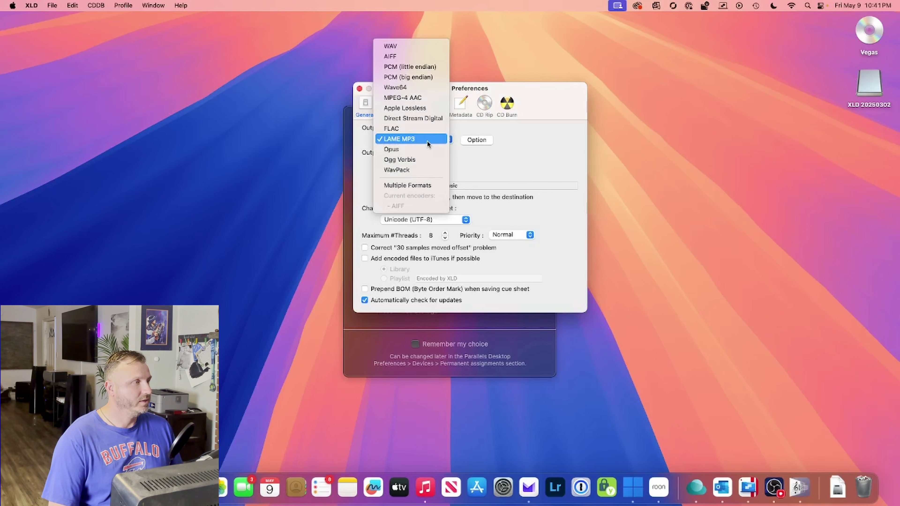
pyautogui.click(408, 129)
pyautogui.click(408, 141)
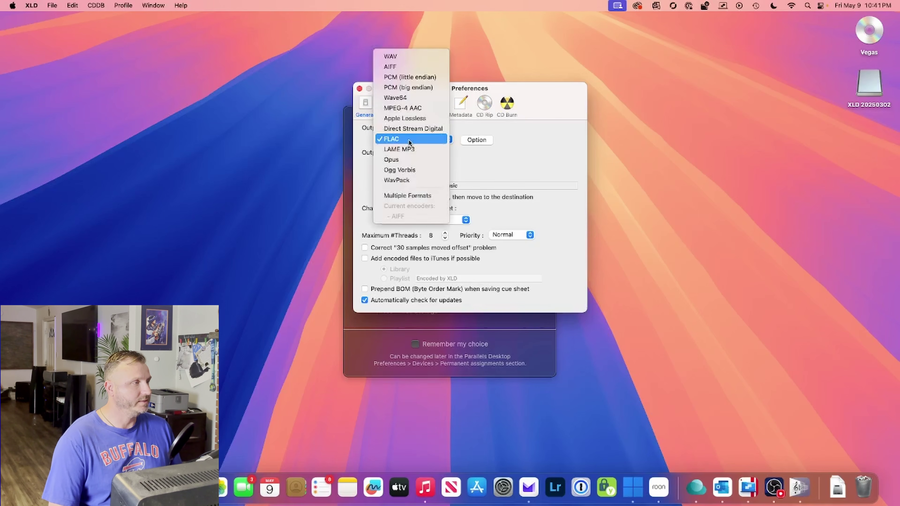
pyautogui.click(409, 142)
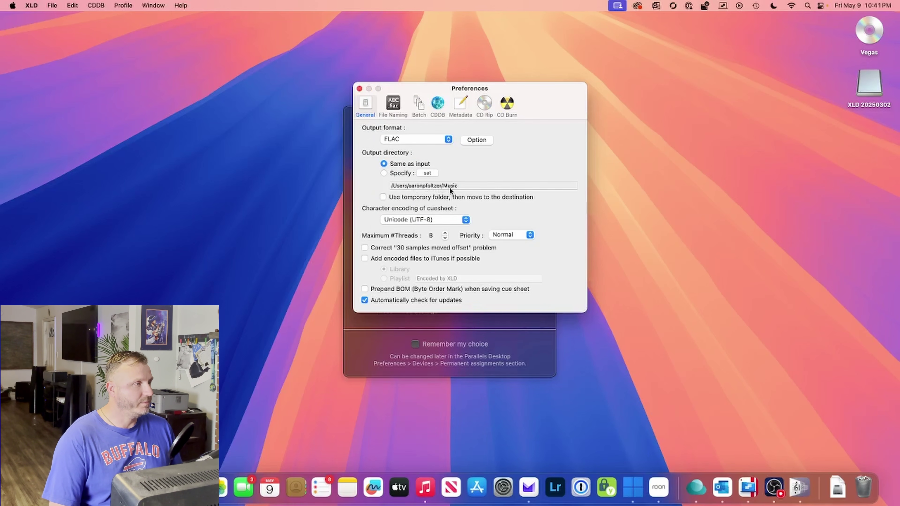
# Open the CD ripping preferences and choose XLD Secure Ripper as the ripper mode
pyautogui.moveTo(460, 186); pyautogui.dragTo(356, 188)
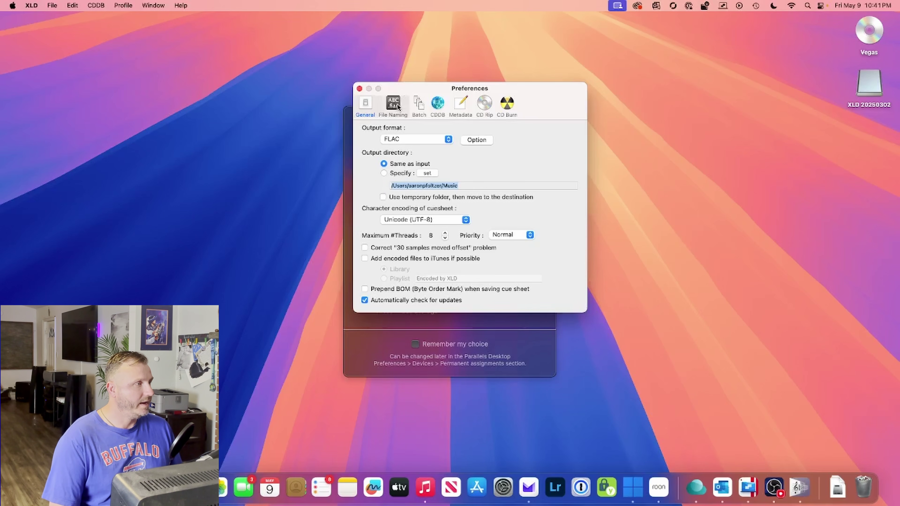
pyautogui.click(485, 110)
pyautogui.click(470, 129)
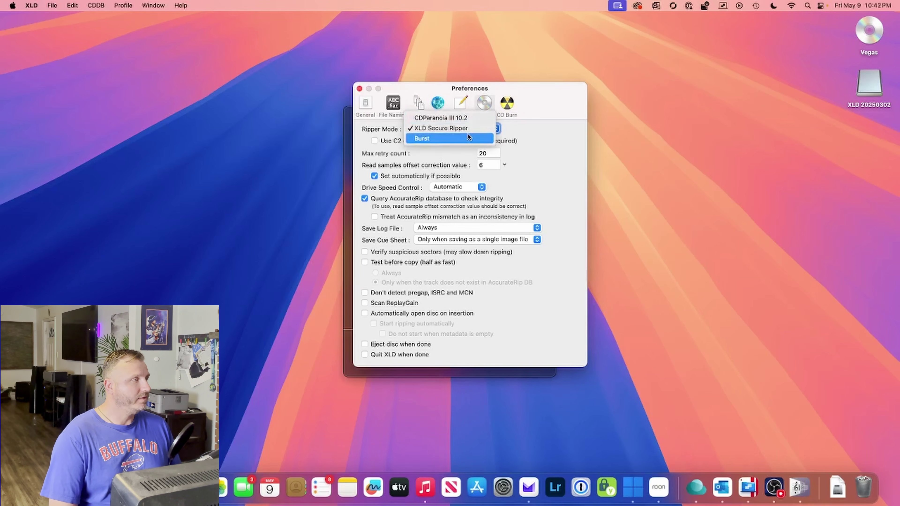
pyautogui.click(535, 131)
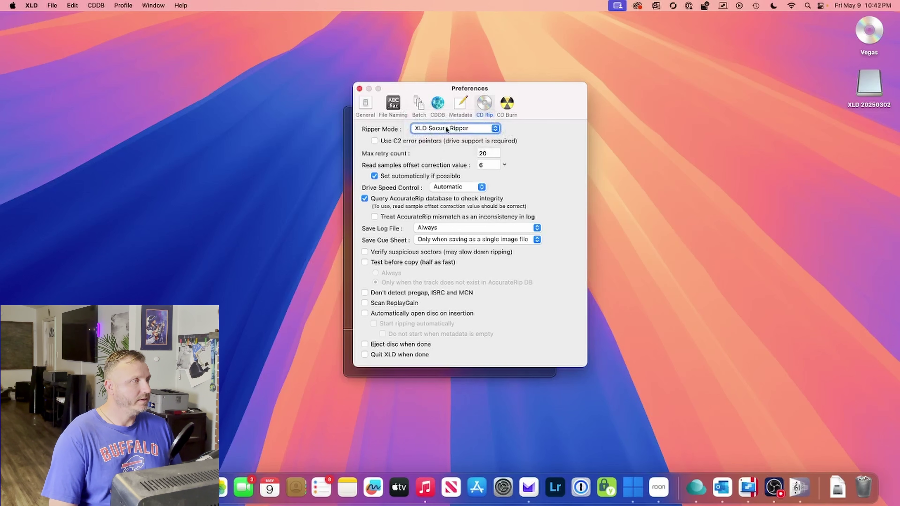
pyautogui.click(438, 130)
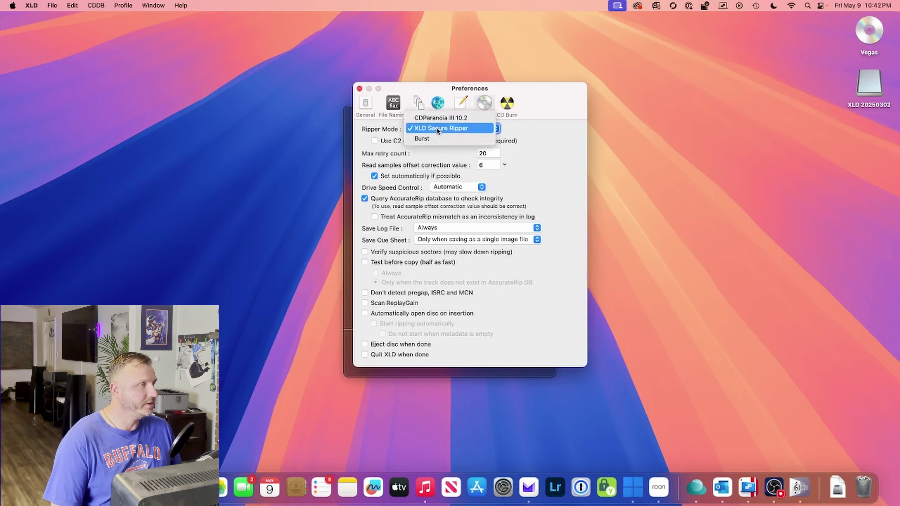
pyautogui.click(460, 128)
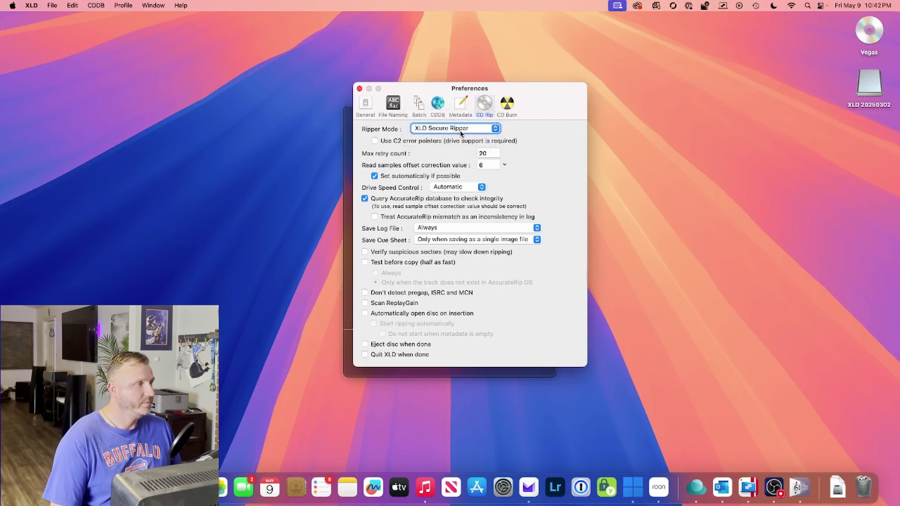
# Try Burst as the ripper mode and return it to XLD Secure Ripper
pyautogui.click(460, 130)
pyautogui.click(455, 138)
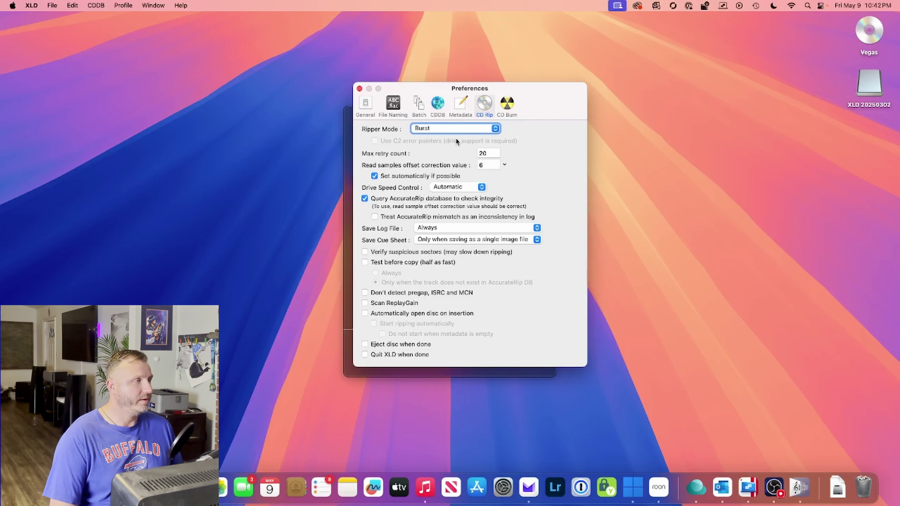
pyautogui.click(458, 132)
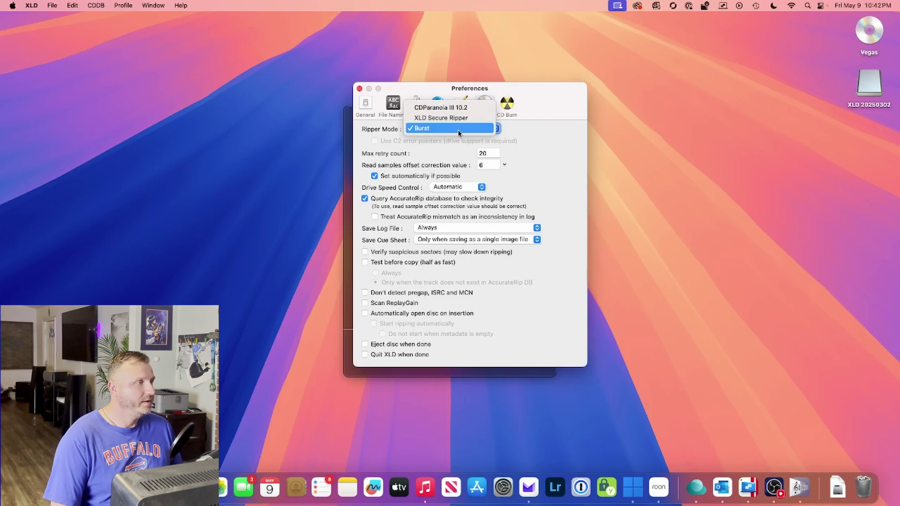
pyautogui.click(458, 118)
# Try CDParanoia III 10.2 as the ripper mode and restore XLD Secure Ripper
pyautogui.click(458, 128)
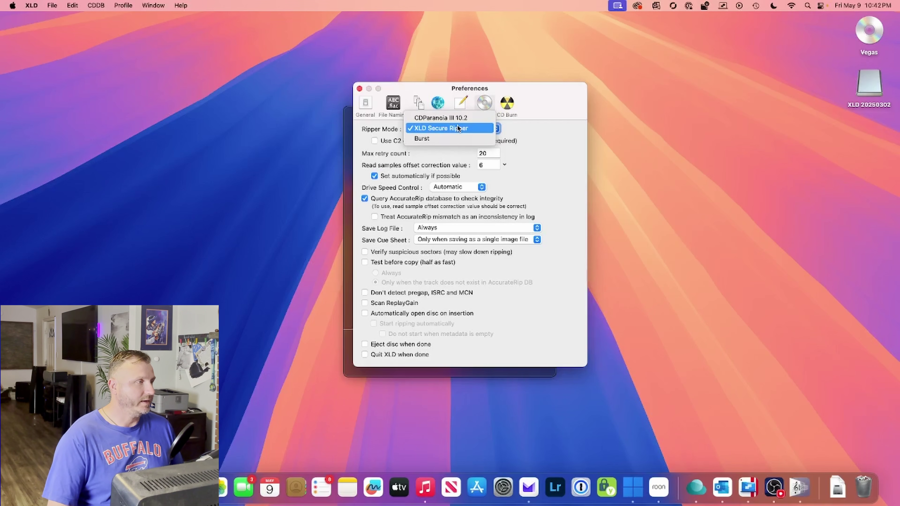
pyautogui.click(457, 120)
pyautogui.click(457, 128)
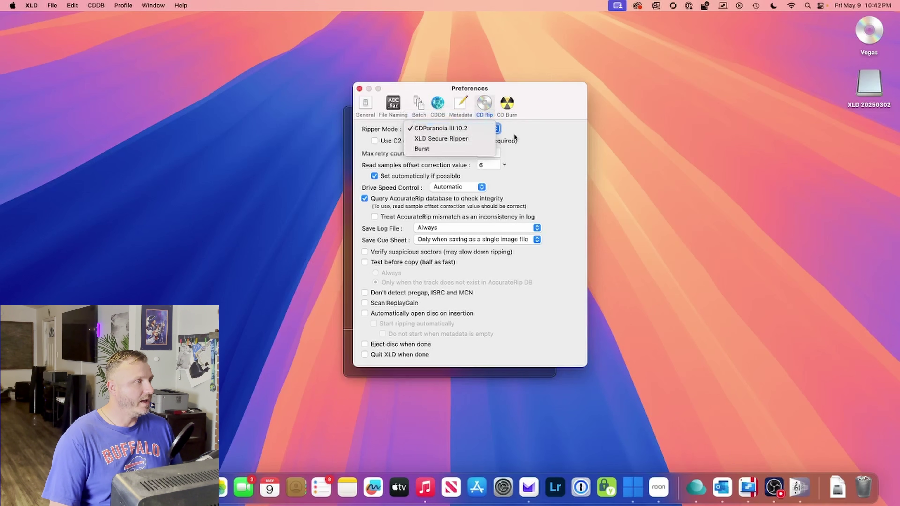
pyautogui.click(513, 136)
pyautogui.click(461, 129)
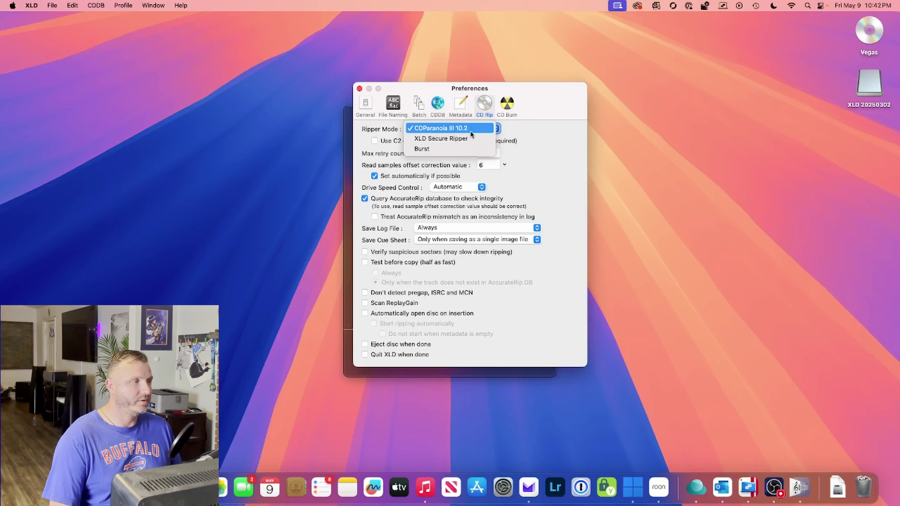
pyautogui.click(471, 131)
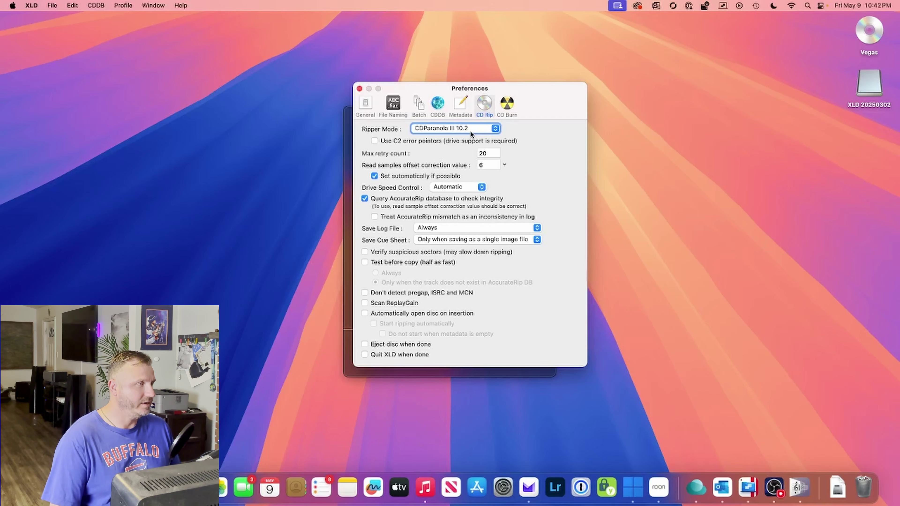
pyautogui.click(462, 130)
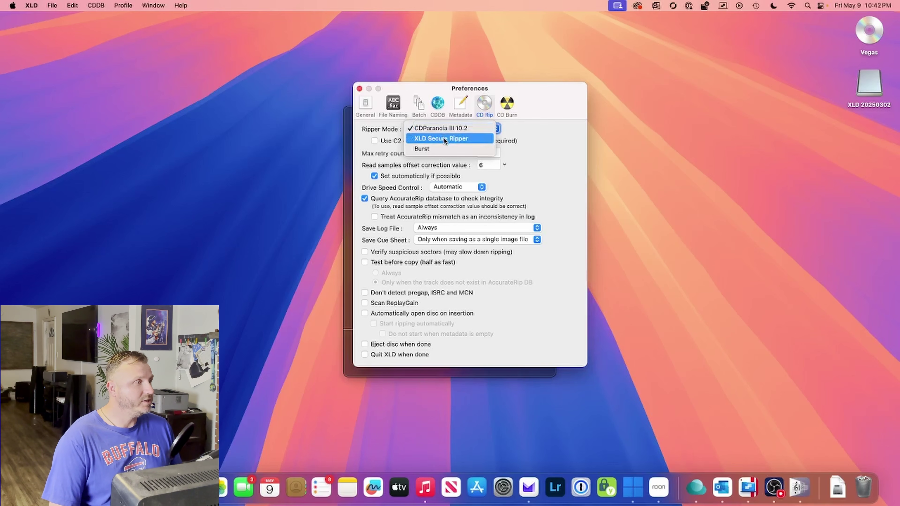
pyautogui.click(444, 138)
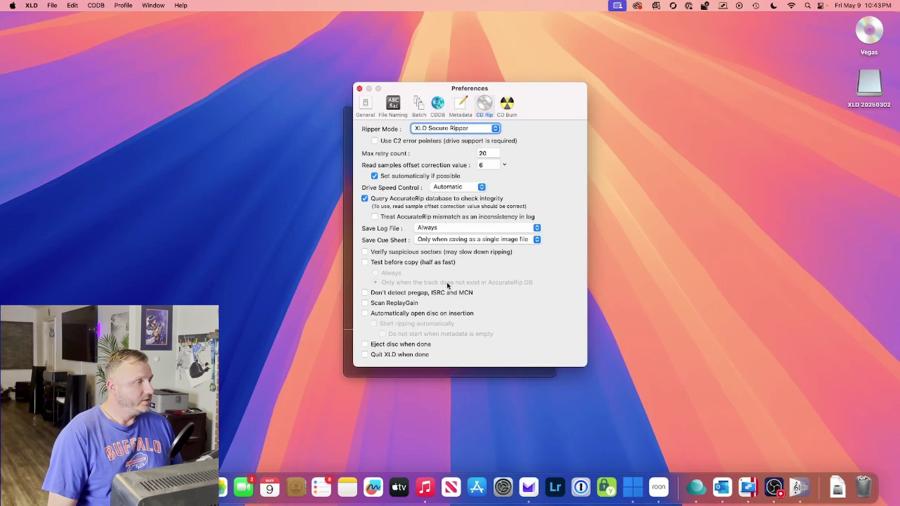
# Open the Vegas audio CD to load its track list
pyautogui.click(52, 5)
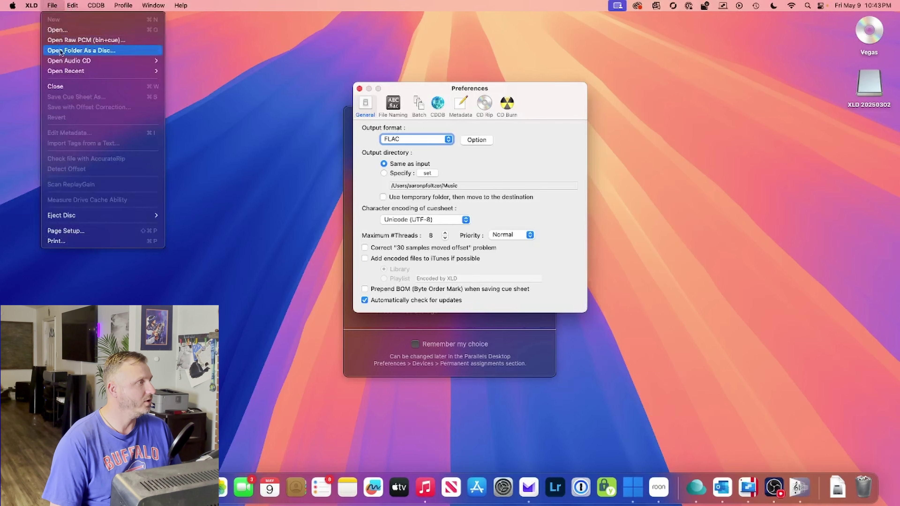
pyautogui.moveTo(70, 61)
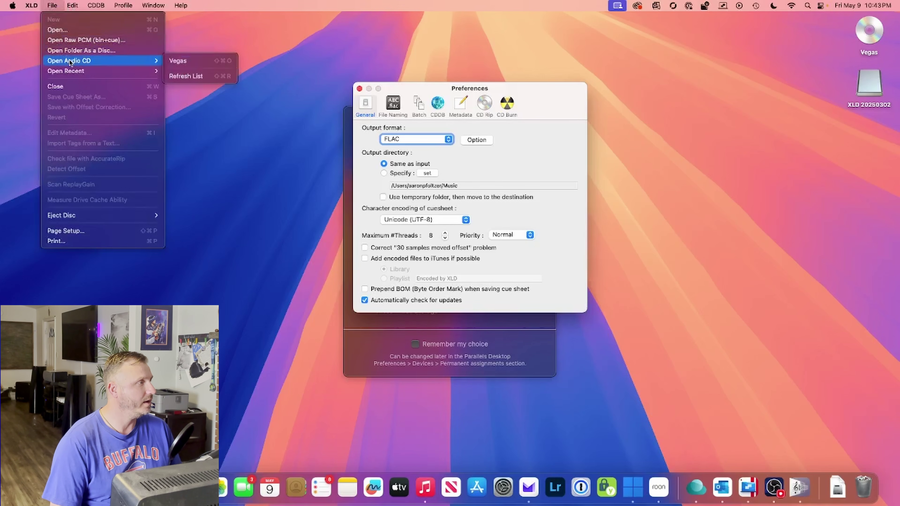
pyautogui.click(190, 64)
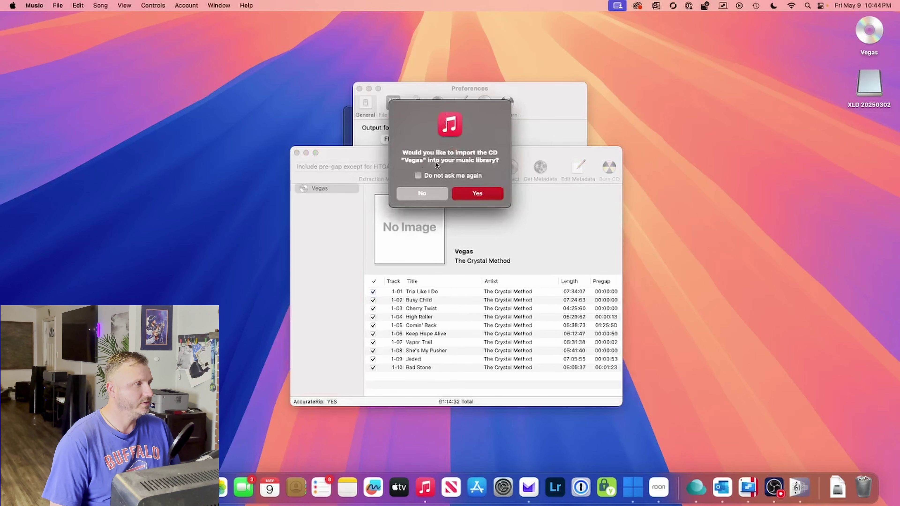
# Decline importing the CD into the Music library, suppress future import prompts, and move the Vegas disc window higher
pyautogui.click(429, 178)
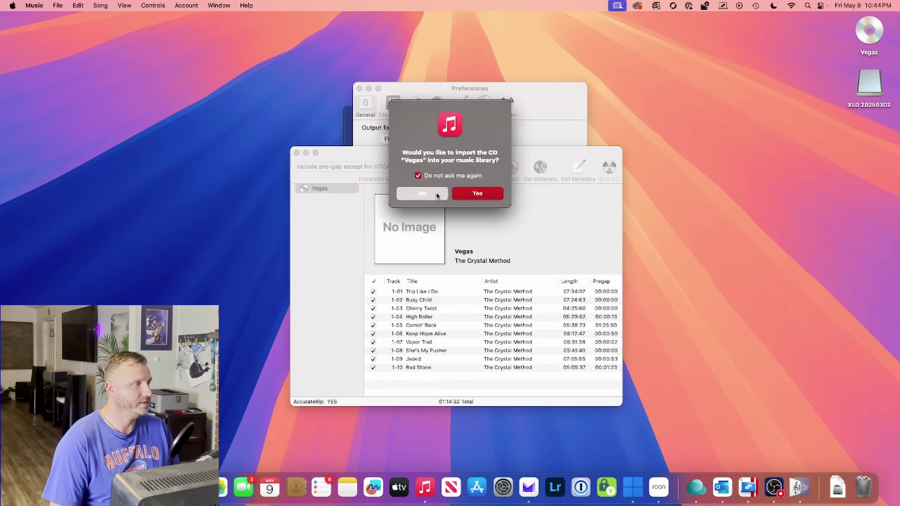
pyautogui.click(437, 192)
pyautogui.moveTo(426, 157); pyautogui.dragTo(422, 106)
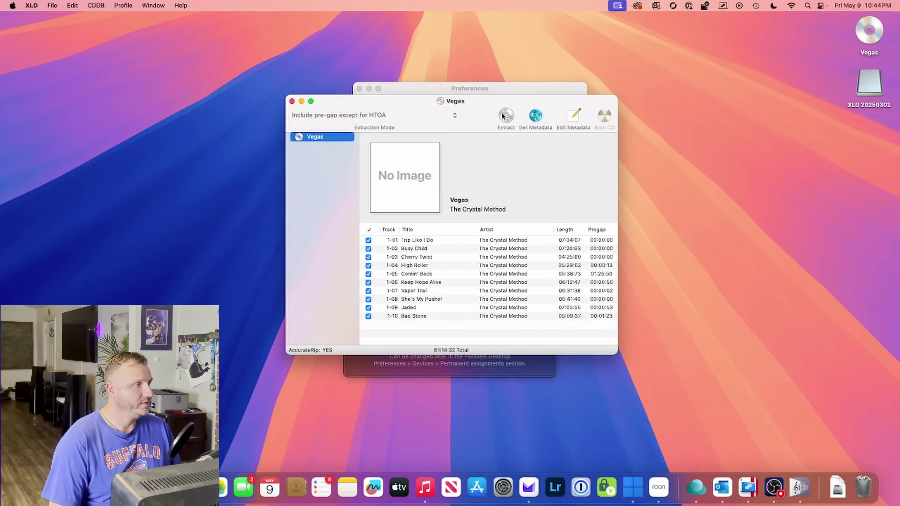
# Extract all tracks of the Vegas CD into the Music folder inside the home folder
pyautogui.click(507, 118)
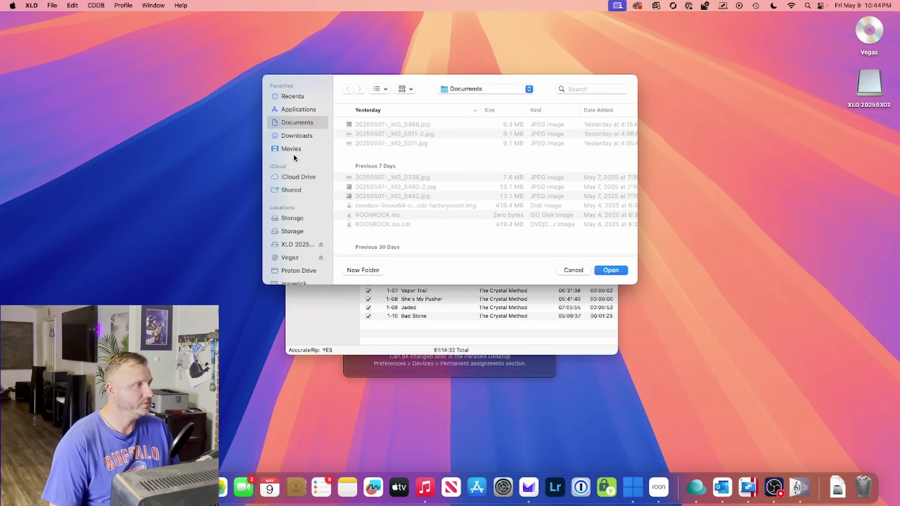
pyautogui.click(294, 150)
pyautogui.click(290, 121)
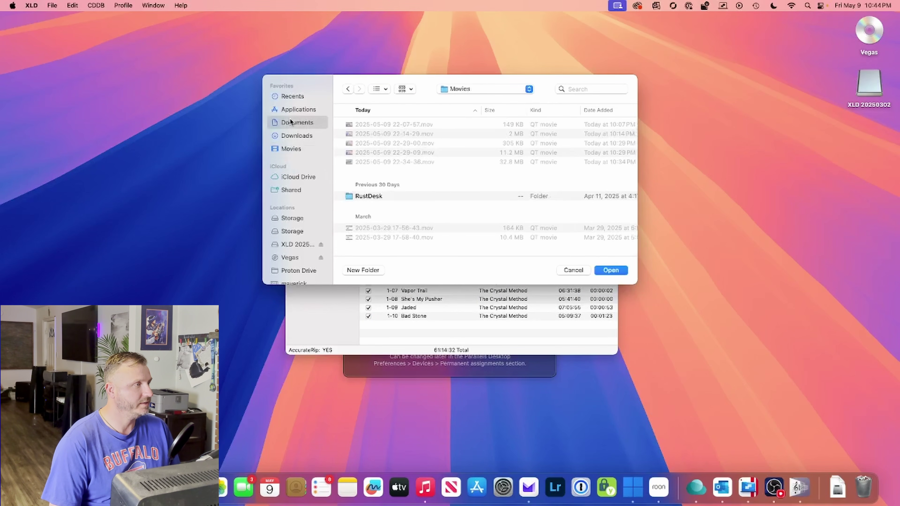
pyautogui.click(460, 90)
pyautogui.click(463, 97)
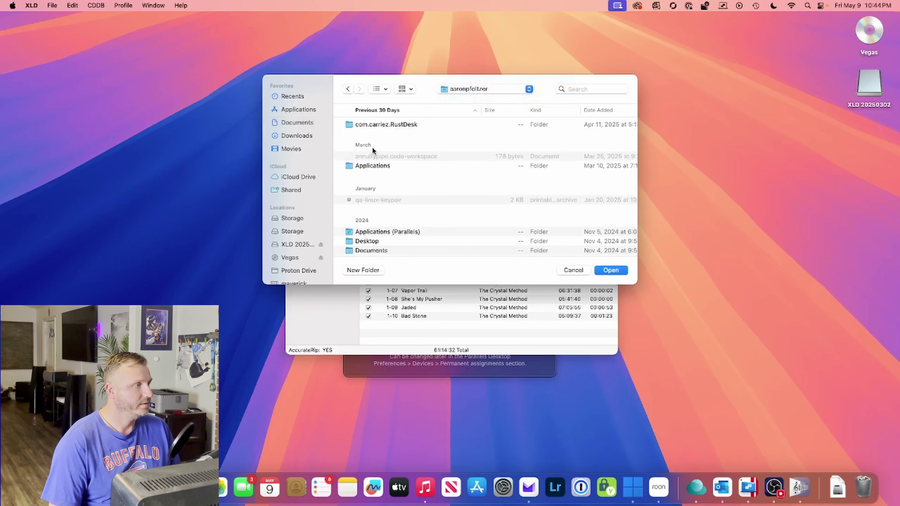
pyautogui.click(375, 125)
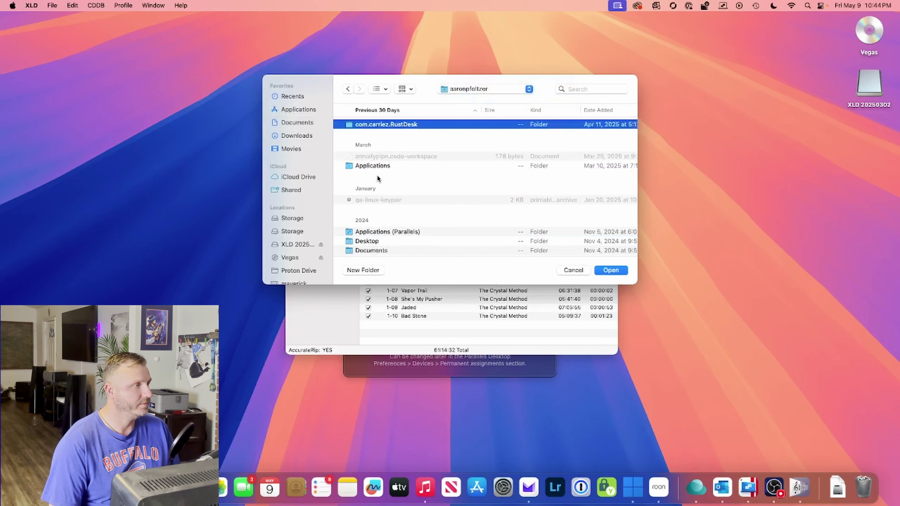
pyautogui.scroll(-3, 377, 175)
pyautogui.click(378, 219)
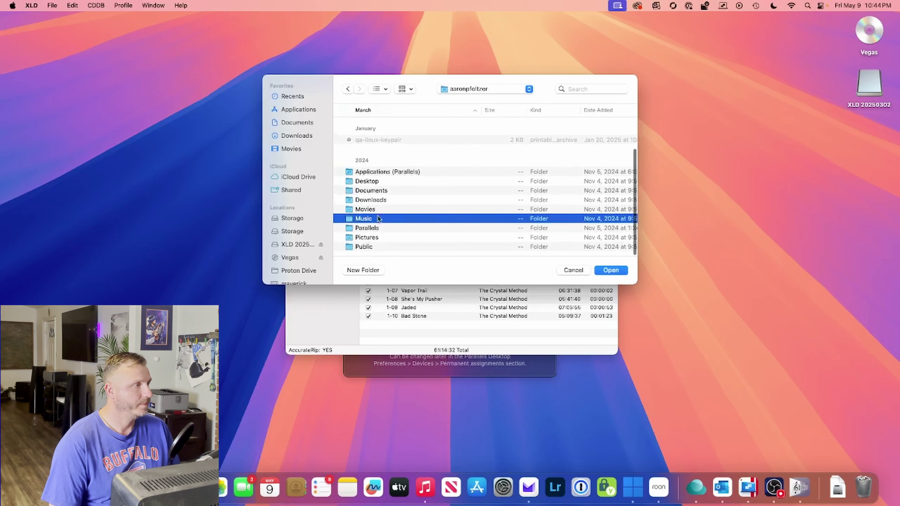
pyautogui.doubleClick(378, 218)
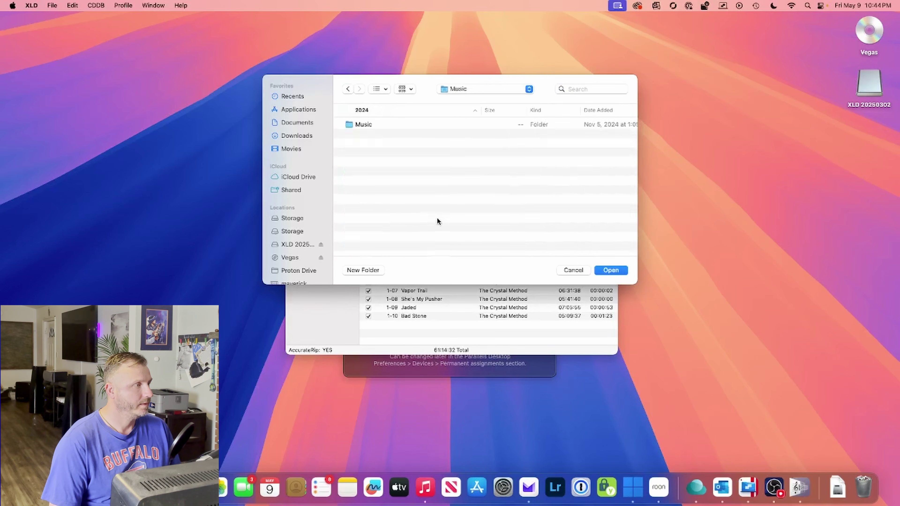
pyautogui.click(610, 270)
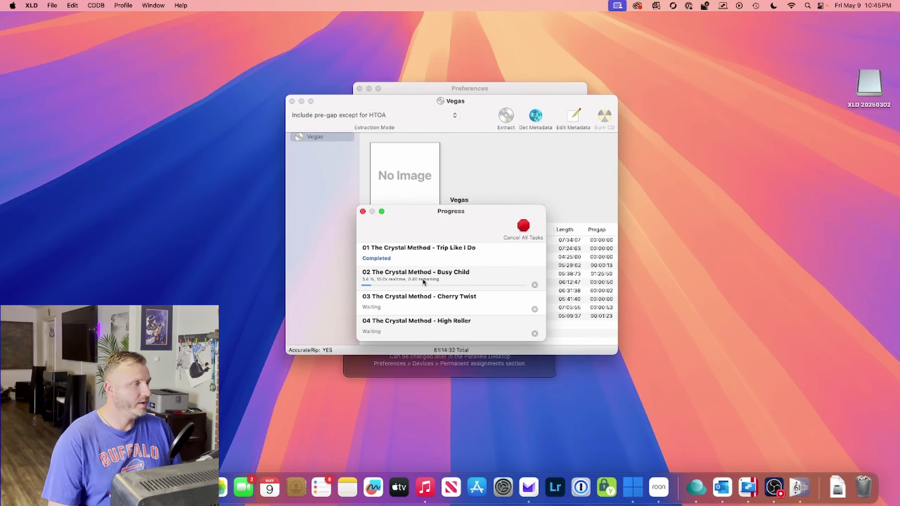
# Cancel all remaining extraction tasks while the second track, Busy Child, is being ripped
pyautogui.click(436, 251)
pyautogui.click(464, 282)
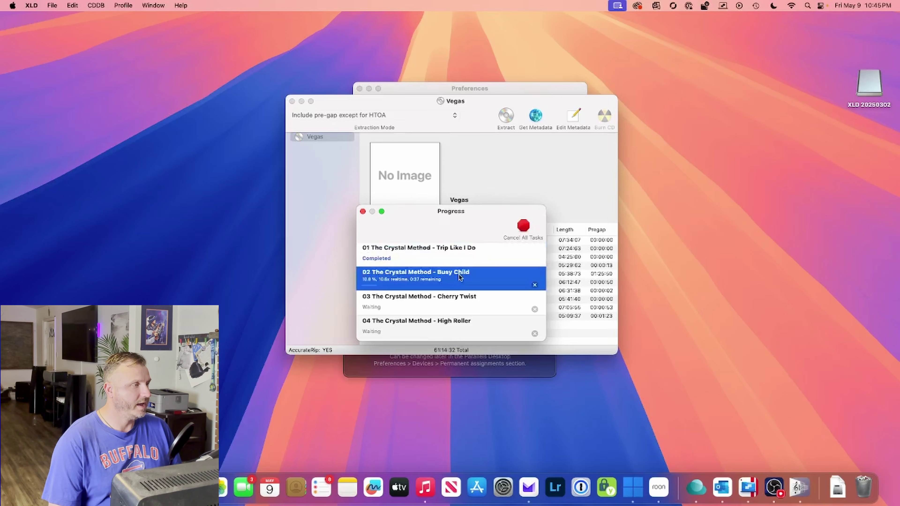
pyautogui.click(496, 258)
pyautogui.click(487, 277)
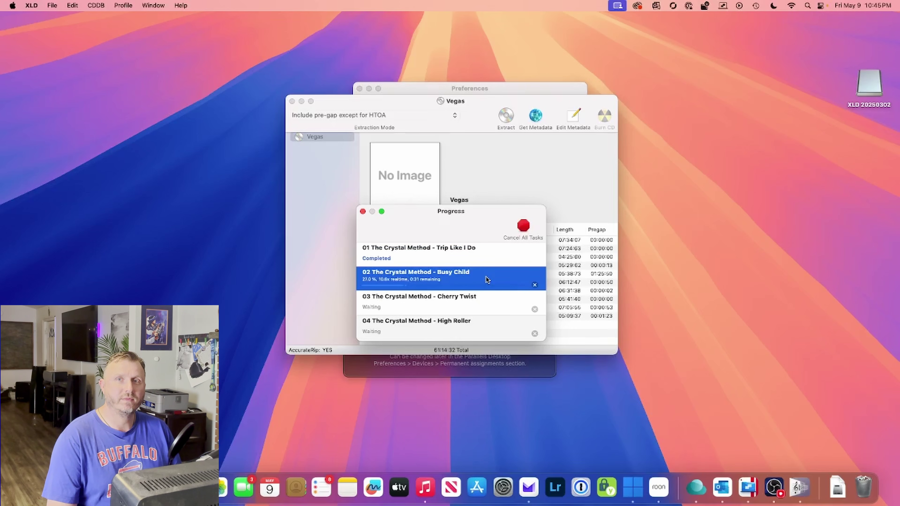
pyautogui.click(483, 257)
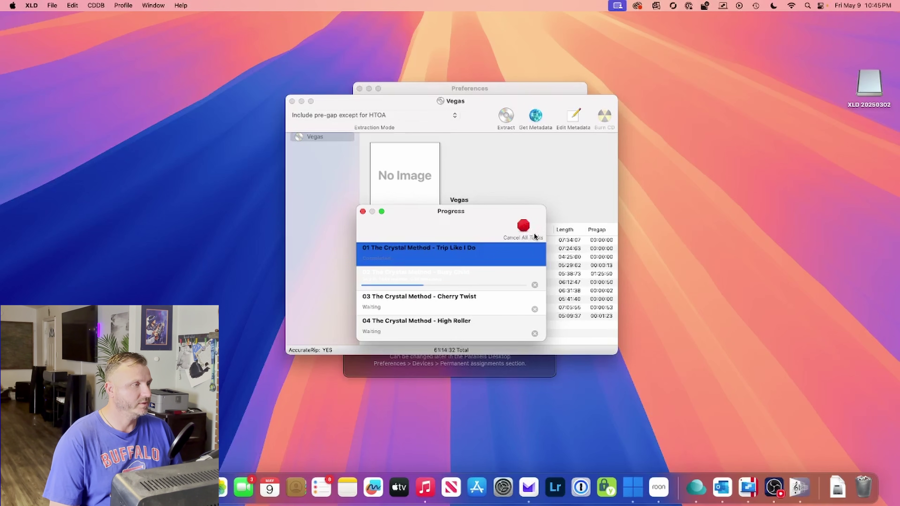
pyautogui.click(526, 230)
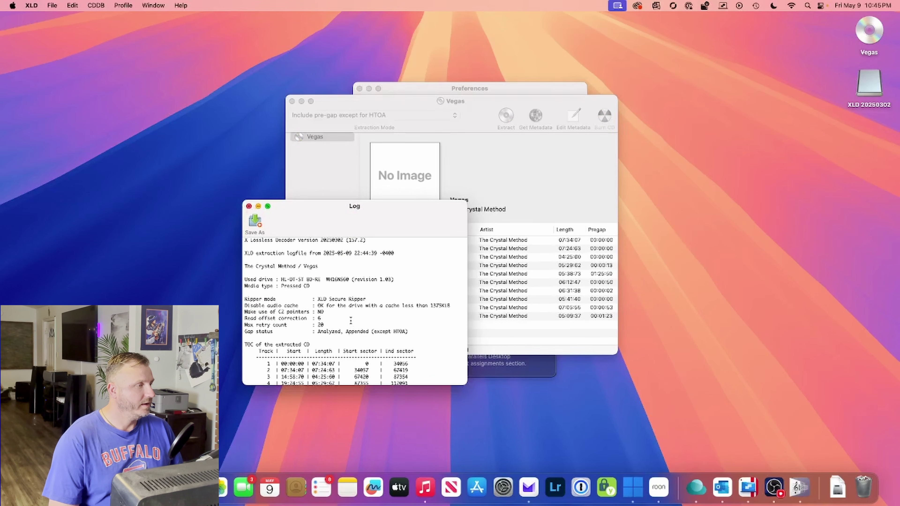
# Examine the extraction log's AccurateRip results and error statistics for Track 01, and close the log
pyautogui.scroll(-15, 351, 320)
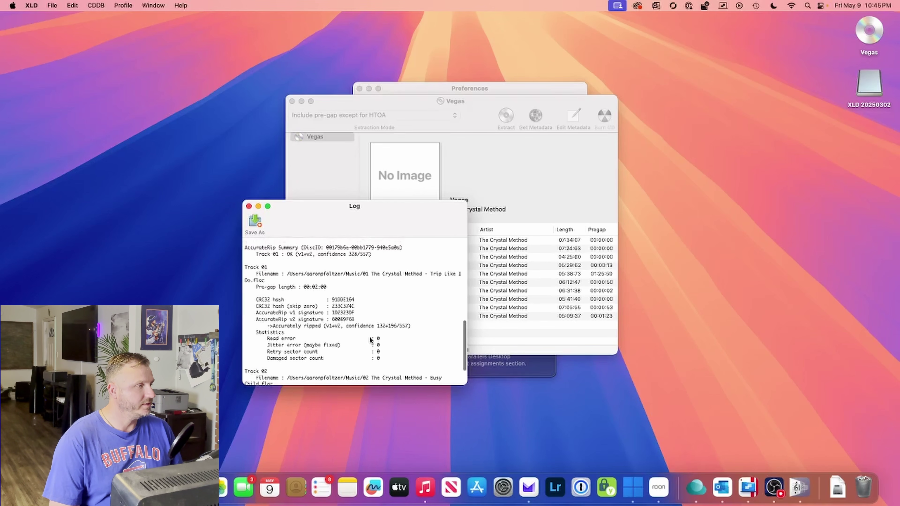
pyautogui.moveTo(414, 327)
pyautogui.mouseDown()
pyautogui.moveTo(254, 321)
pyautogui.moveTo(243, 302)
pyautogui.mouseUp()
pyautogui.click(283, 307)
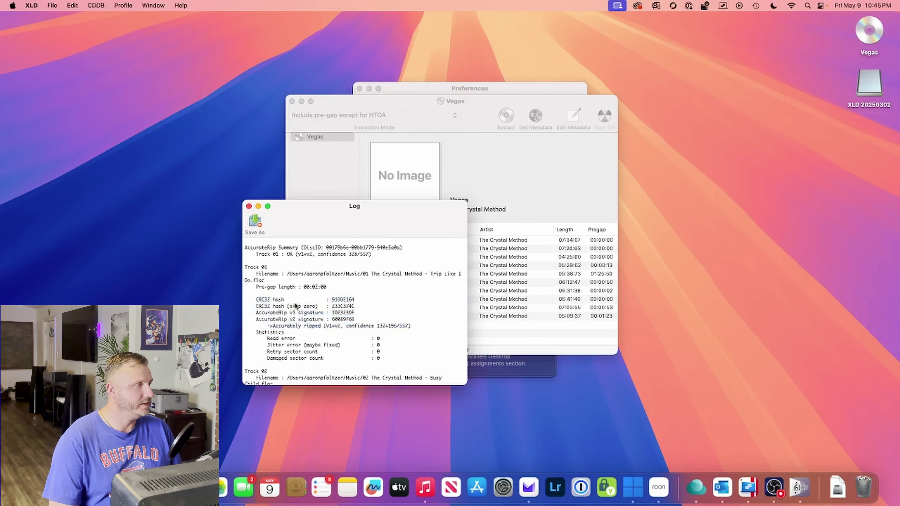
pyautogui.click(248, 206)
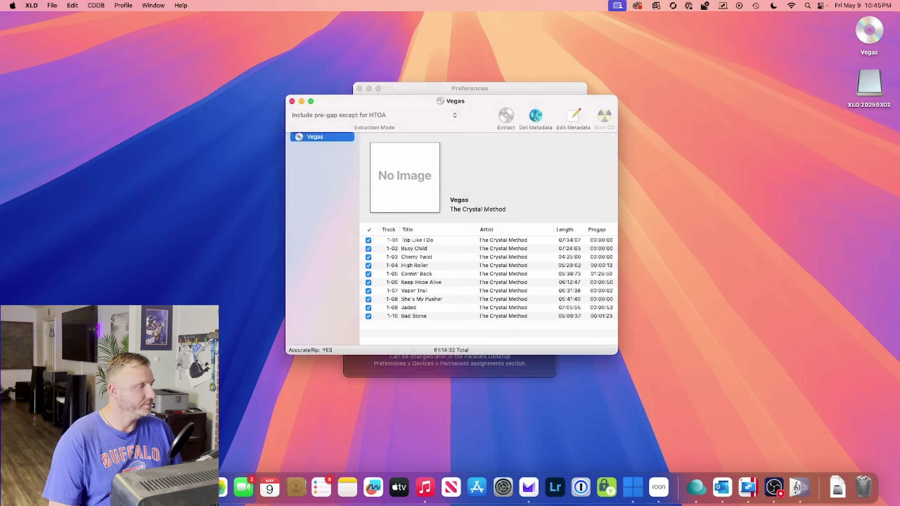
pyautogui.click(249, 206)
# Switch to Finder, open the home folder in a new window, add its Music folder to the sidebar favorites and open it
pyautogui.press('super+n')
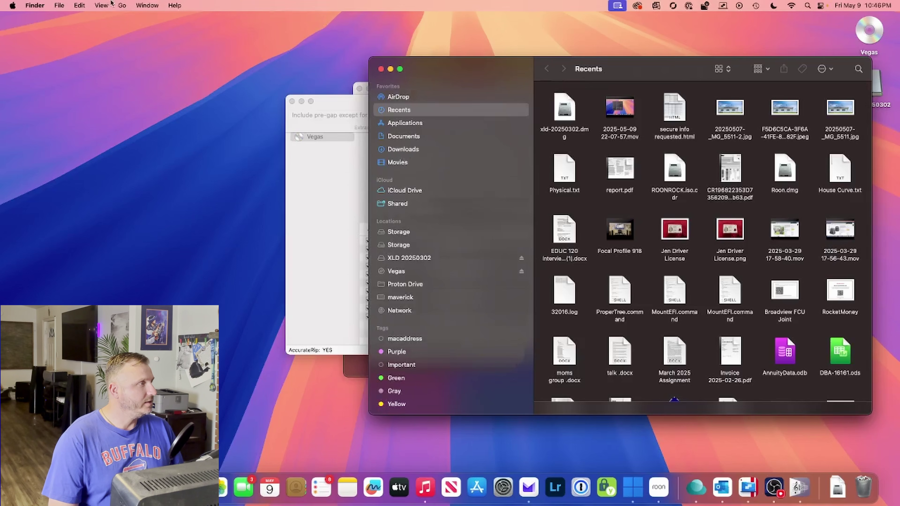
pyautogui.click(122, 5)
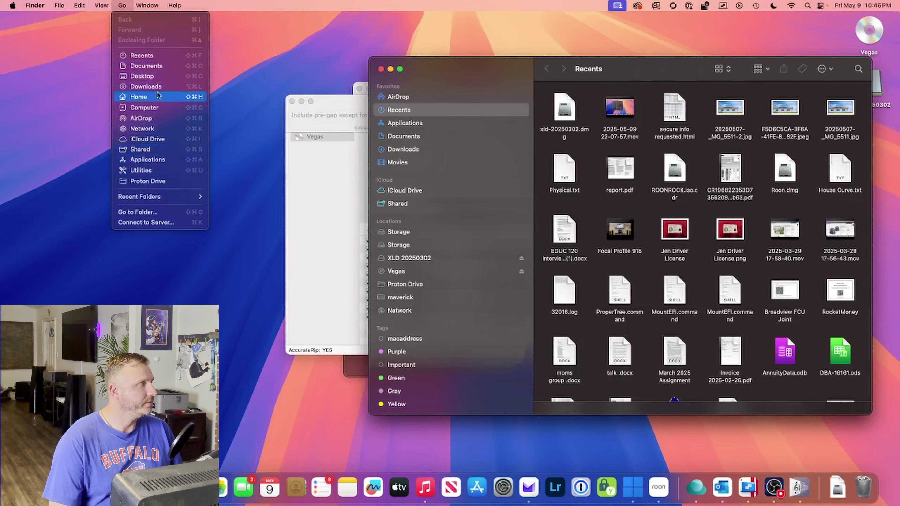
pyautogui.click(158, 96)
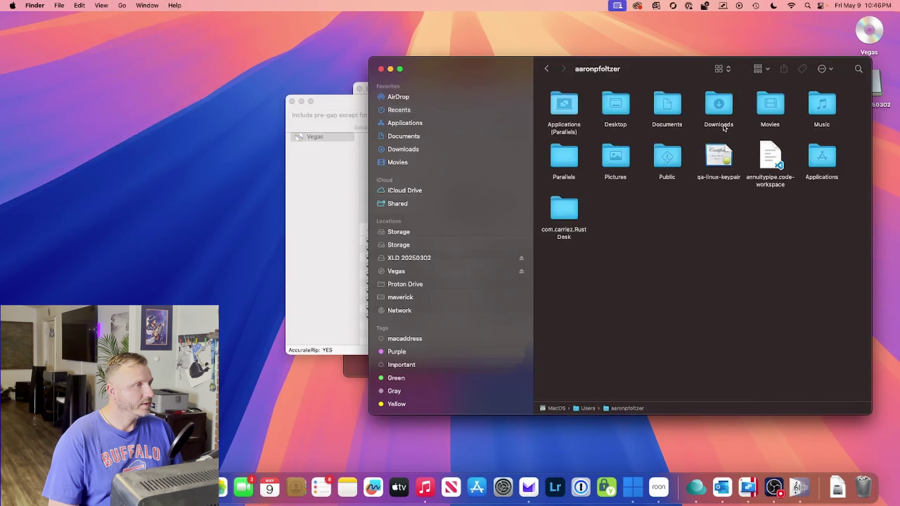
pyautogui.moveTo(822, 105); pyautogui.dragTo(440, 145)
pyautogui.click(422, 149)
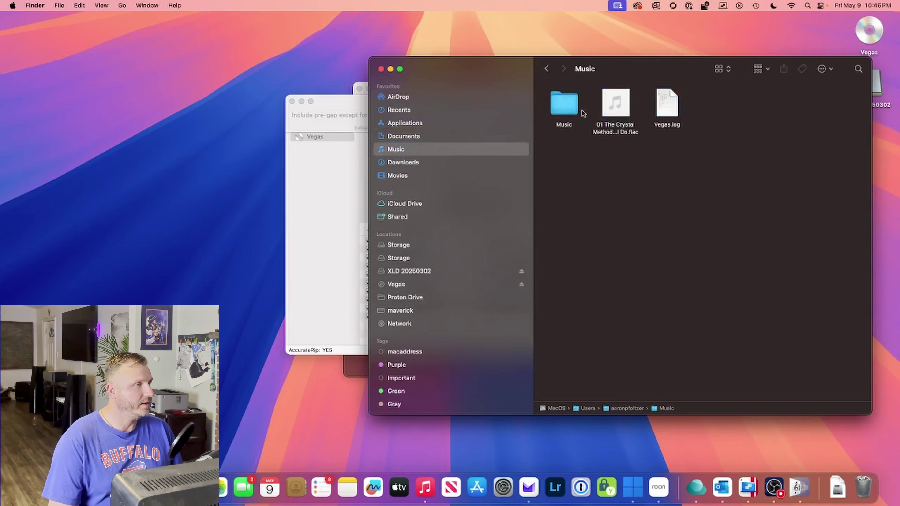
# Show the file information for the ripped FLAC of Trip Like I Do and place its info window over the folder window's far side
pyautogui.click(621, 128)
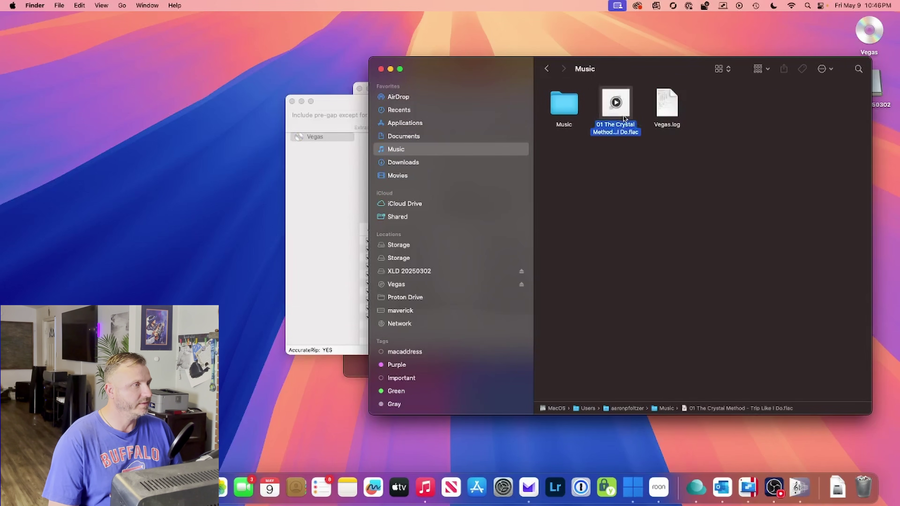
pyautogui.rightClick(622, 115)
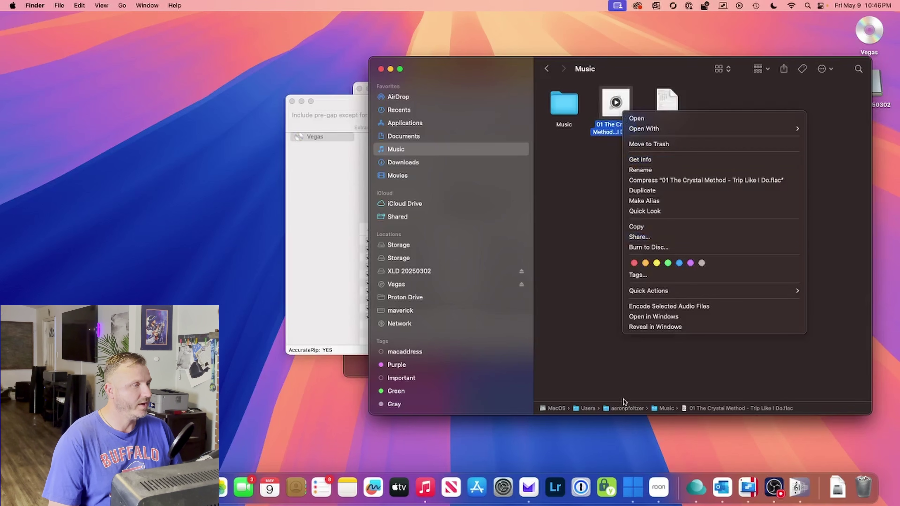
pyautogui.press('Escape')
pyautogui.rightClick(633, 134)
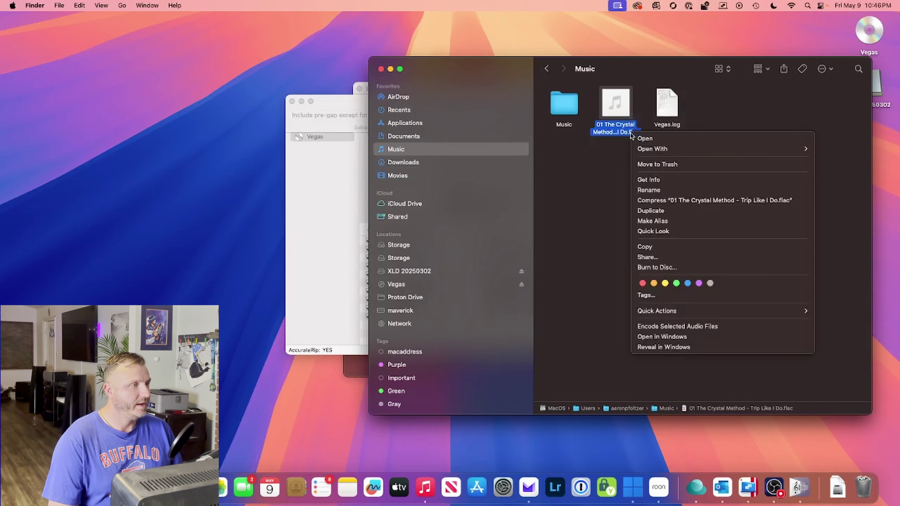
pyautogui.click(654, 179)
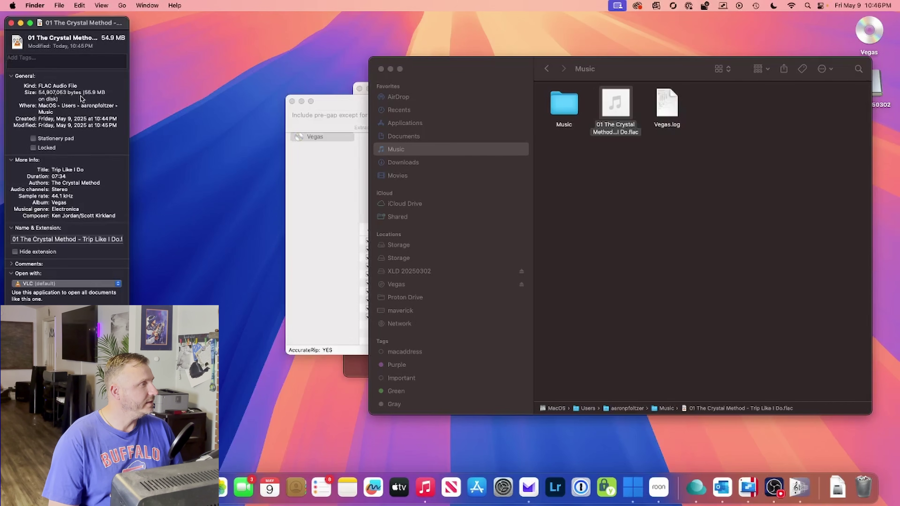
pyautogui.moveTo(56, 23); pyautogui.dragTo(749, 50)
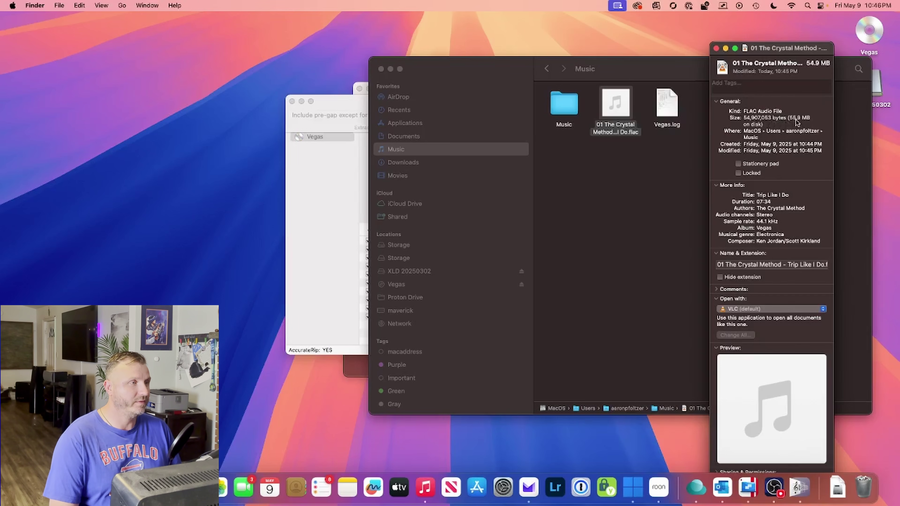
# Browse through Music, Media, Music and The Crystal Method to the Vegas album folder
pyautogui.doubleClick(576, 113)
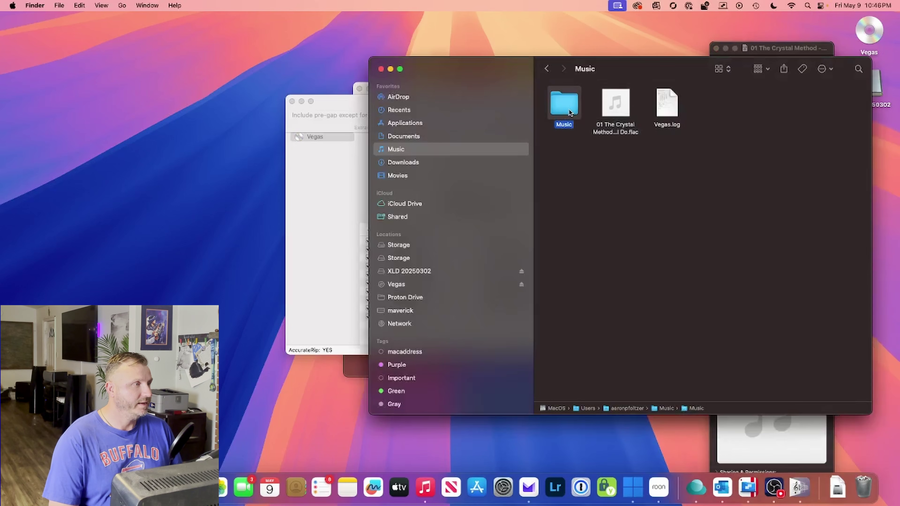
pyautogui.doubleClick(576, 111)
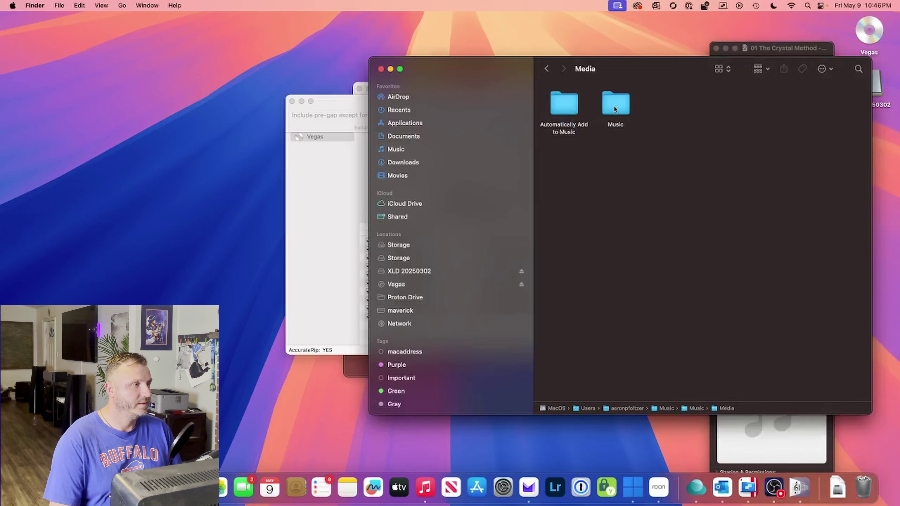
pyautogui.doubleClick(615, 109)
pyautogui.doubleClick(577, 108)
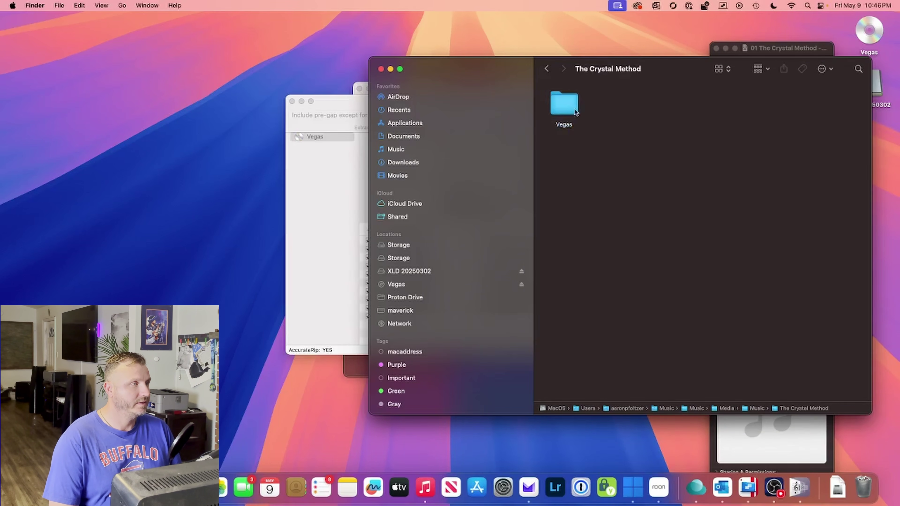
pyautogui.click(570, 111)
pyautogui.doubleClick(571, 110)
# Check the file information of 01 Trip Like I Do.m4a, close it, and return to The Crystal Method folder
pyautogui.rightClick(562, 116)
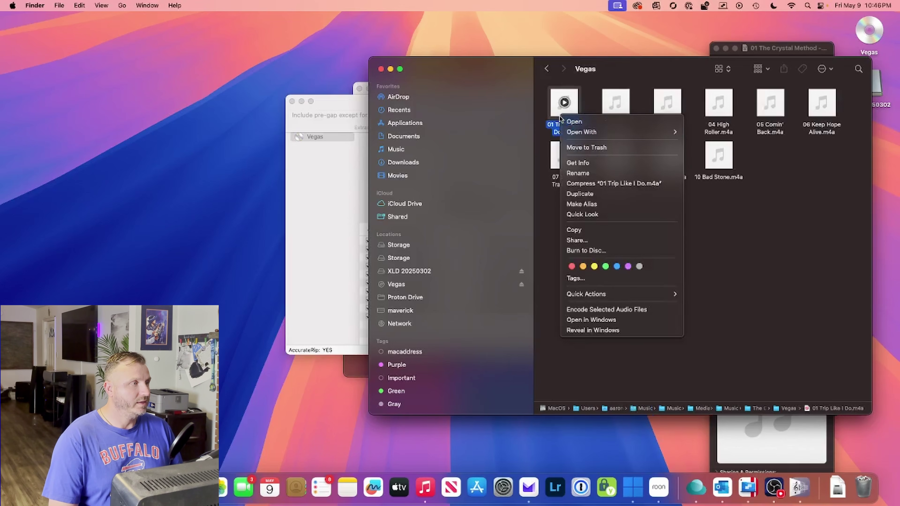
pyautogui.click(579, 163)
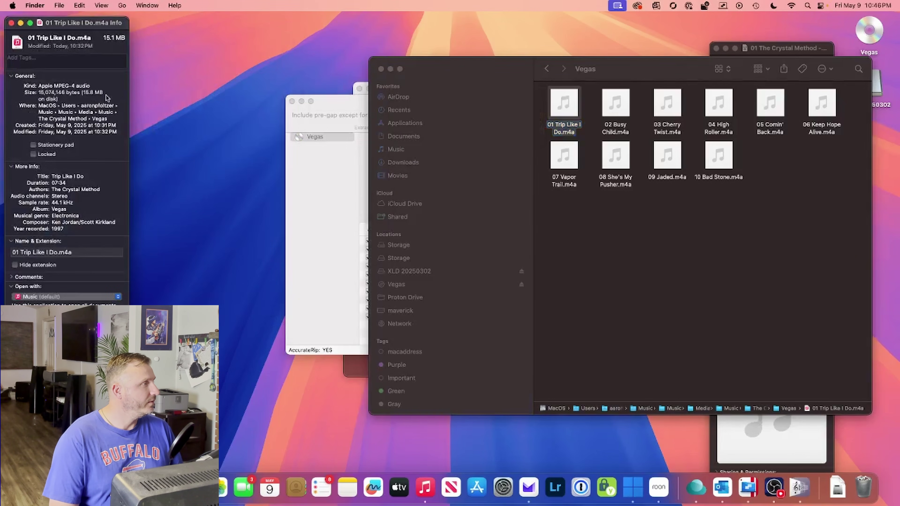
pyautogui.click(11, 22)
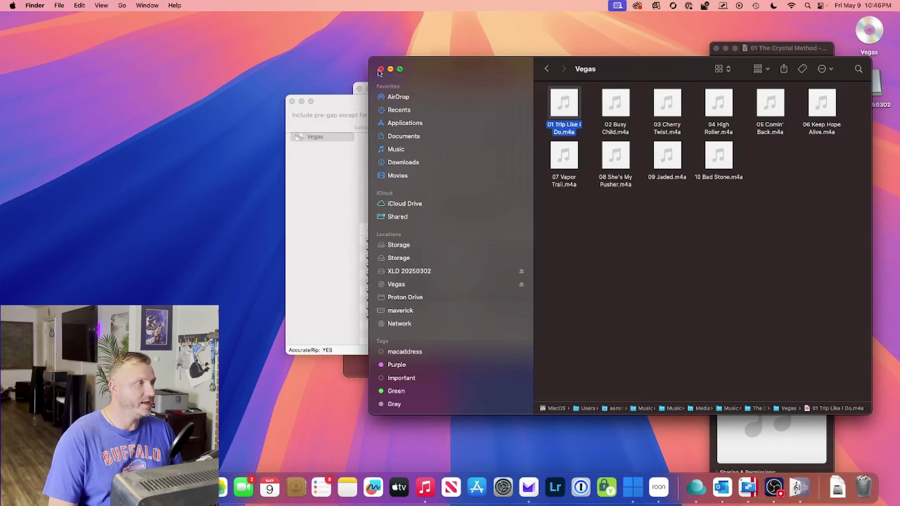
pyautogui.click(550, 71)
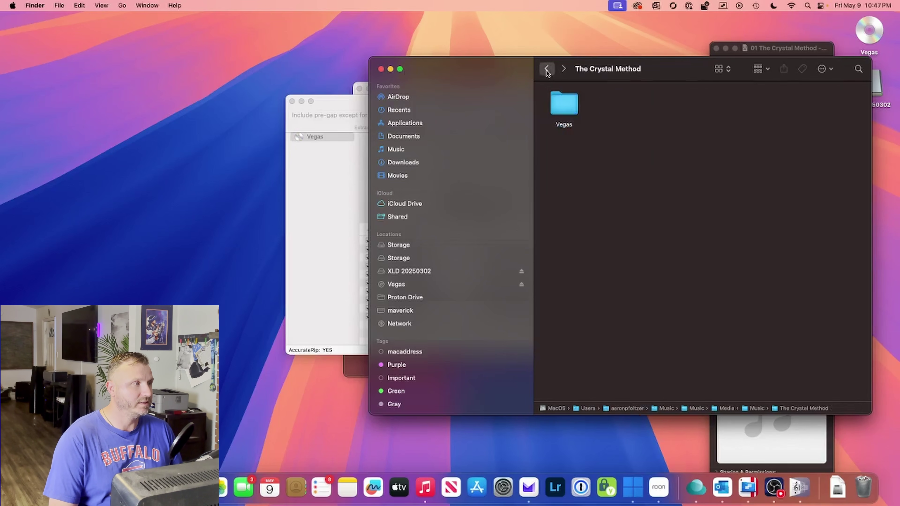
# Return to the top-level Music folder in the home directory and select the ripped FLAC of Trip Like I Do
pyautogui.click(548, 71)
pyautogui.click(547, 72)
pyautogui.click(548, 73)
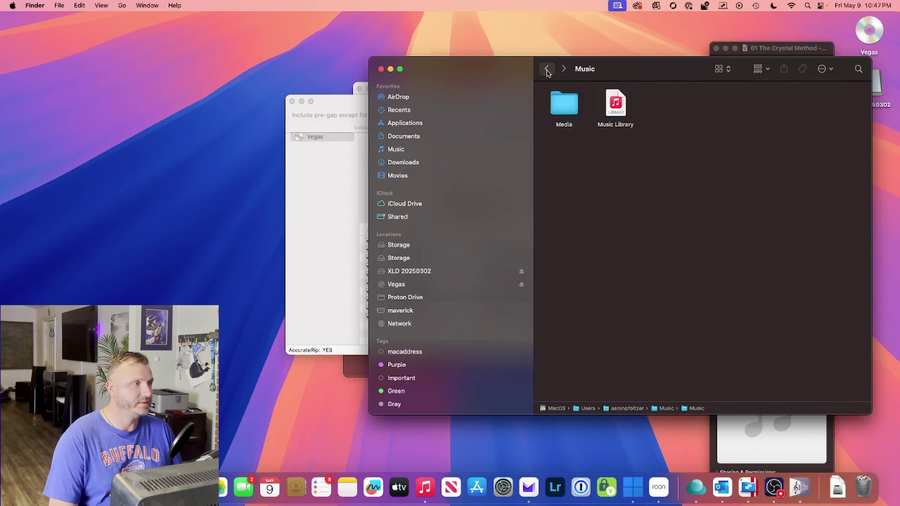
pyautogui.click(548, 73)
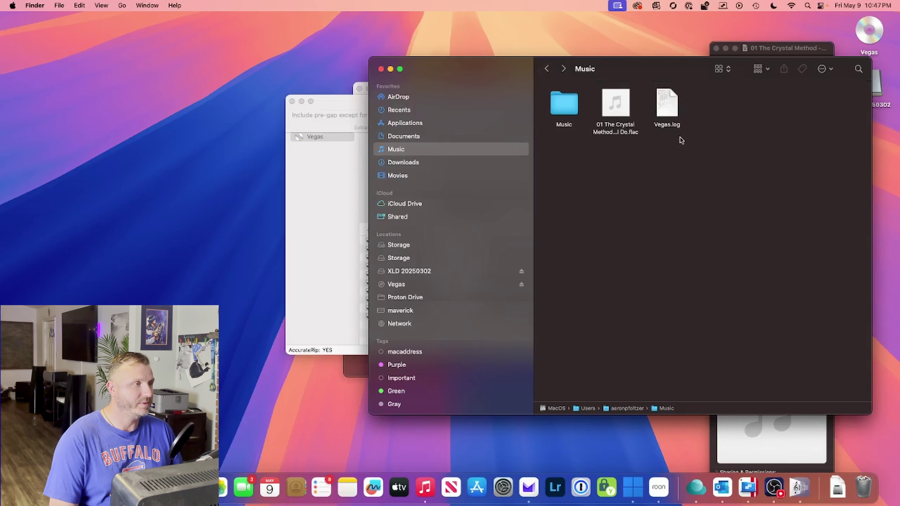
pyautogui.click(621, 117)
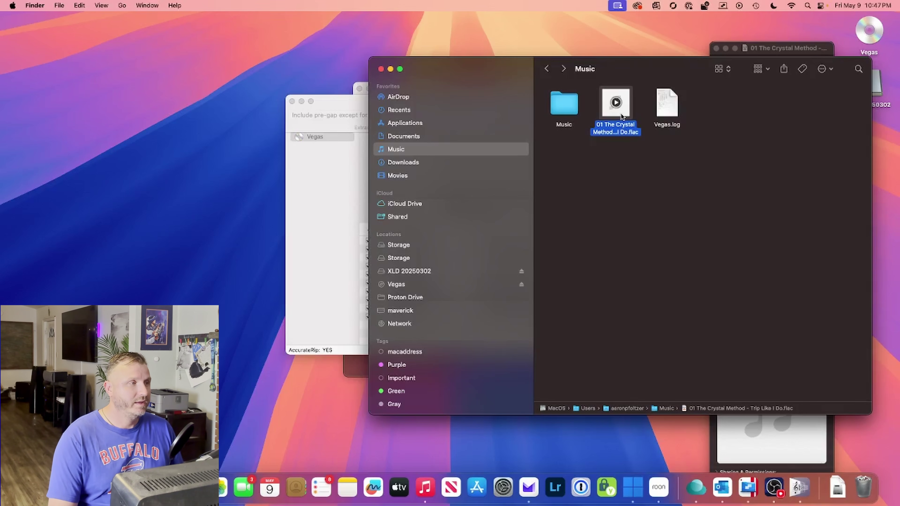
pyautogui.click(577, 107)
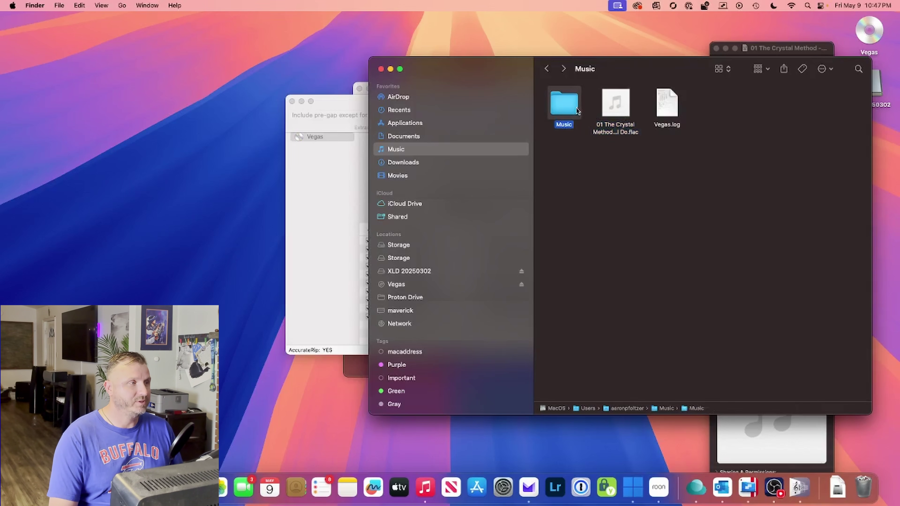
pyautogui.click(615, 117)
# Switch to the Music app and open the Import Settings from the Files section of its settings
pyautogui.click(426, 488)
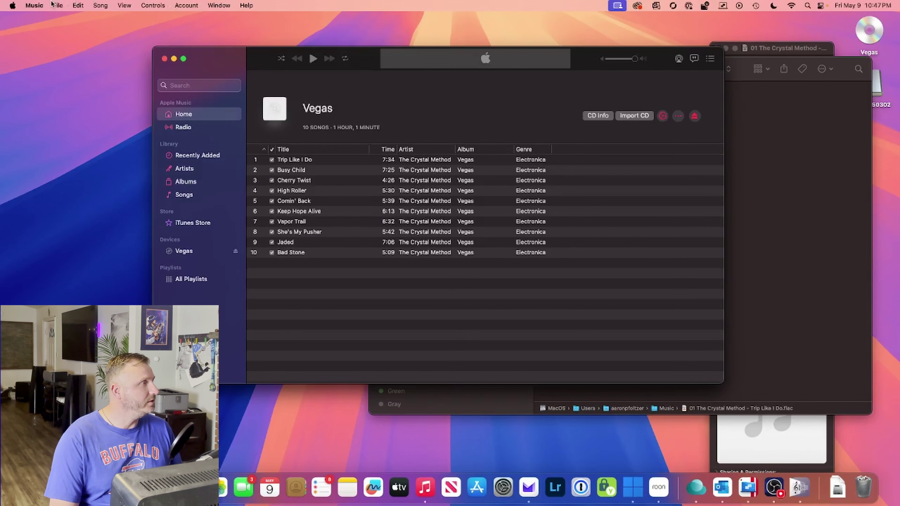
pyautogui.click(34, 5)
pyautogui.press('Escape')
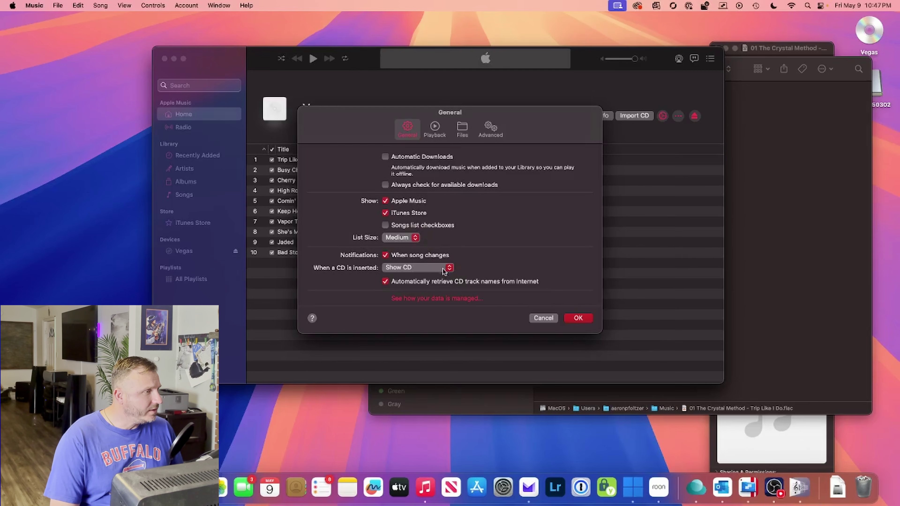
pyautogui.click(491, 128)
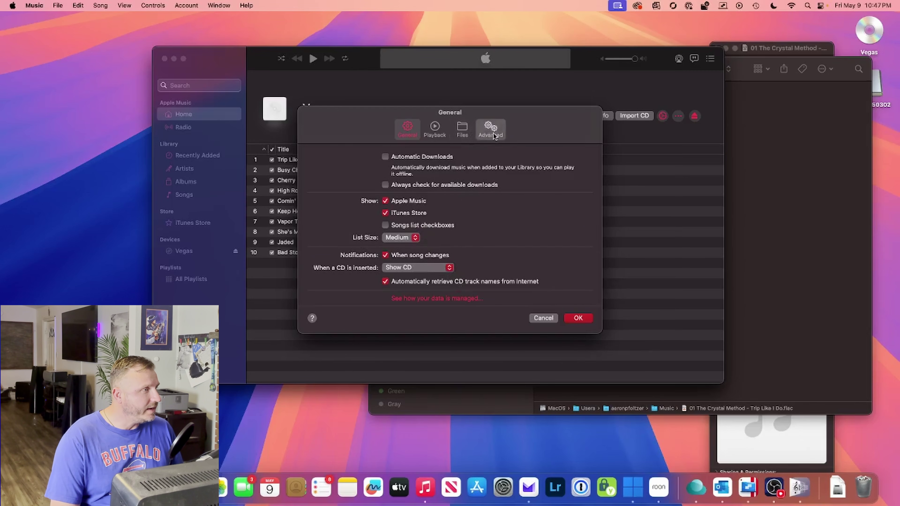
pyautogui.click(461, 129)
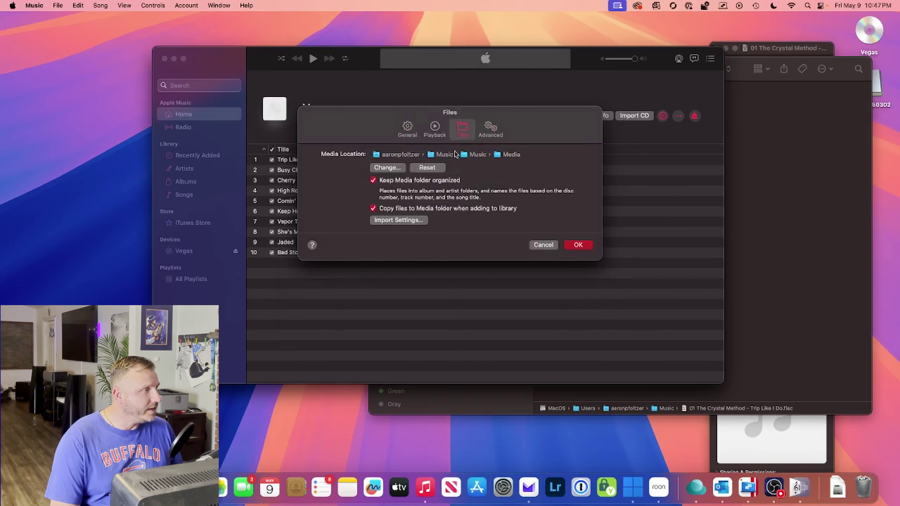
pyautogui.click(418, 220)
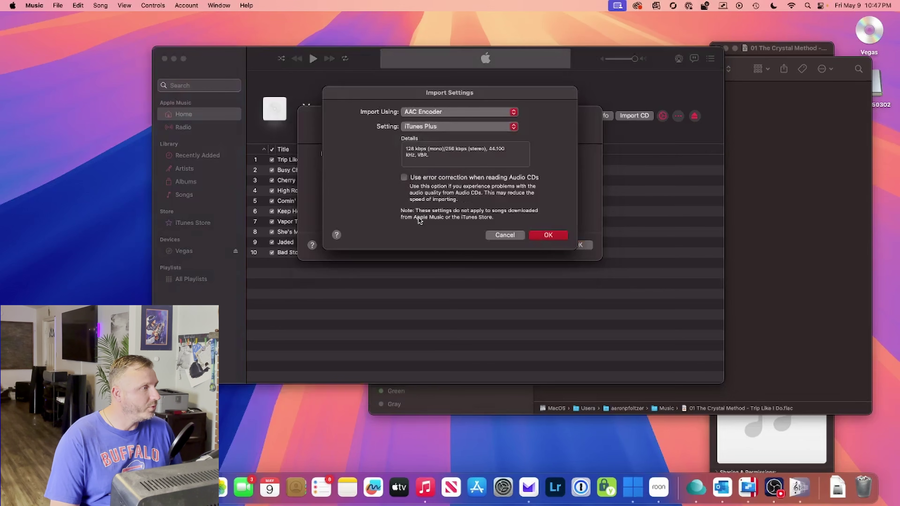
# Review the import encoder and quality options, and set imports to use the Apple Lossless Encoder
pyautogui.click(445, 112)
pyautogui.click(489, 113)
pyautogui.click(514, 128)
pyautogui.click(510, 126)
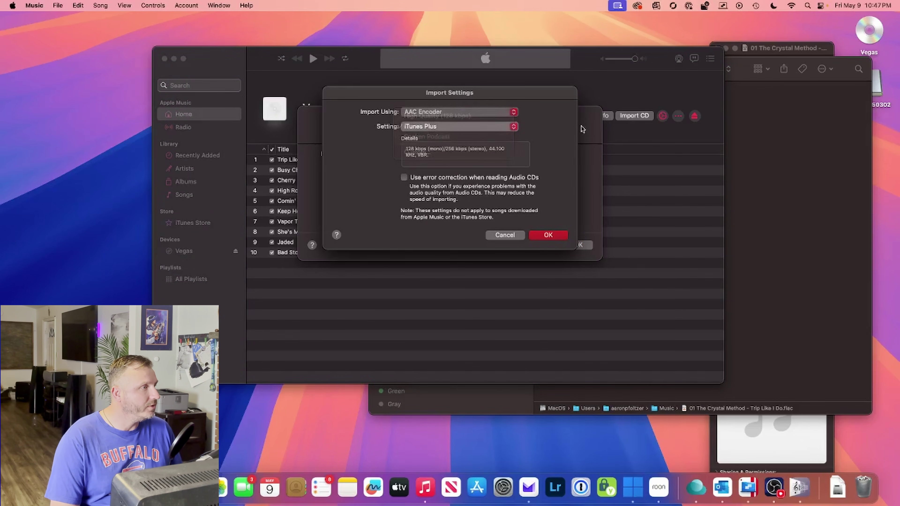
pyautogui.click(514, 112)
pyautogui.click(478, 132)
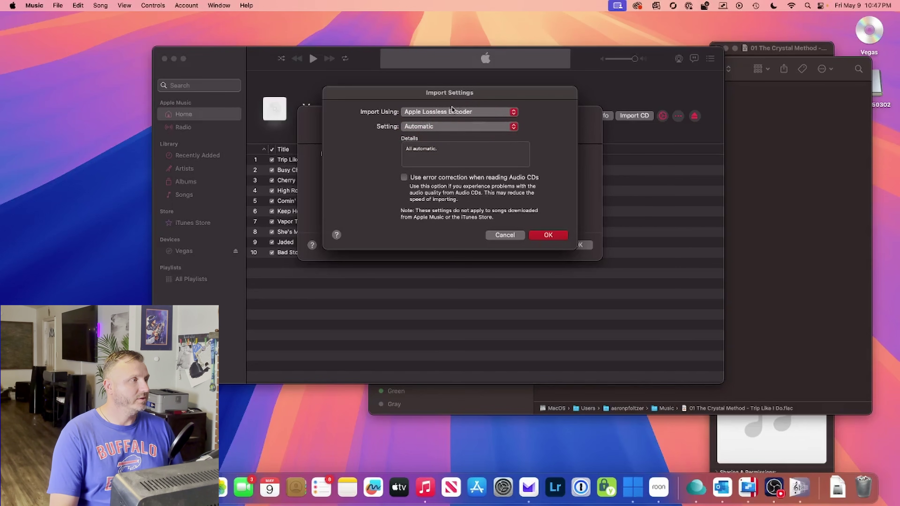
pyautogui.click(455, 112)
pyautogui.click(459, 112)
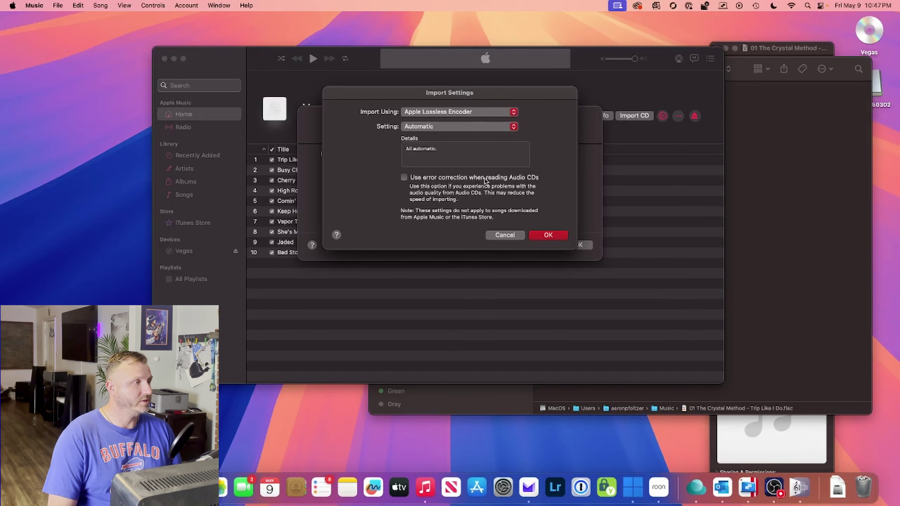
# Enable error correction when reading audio CDs, keep Apple Lossless Encoder, and save the import and app settings
pyautogui.click(523, 181)
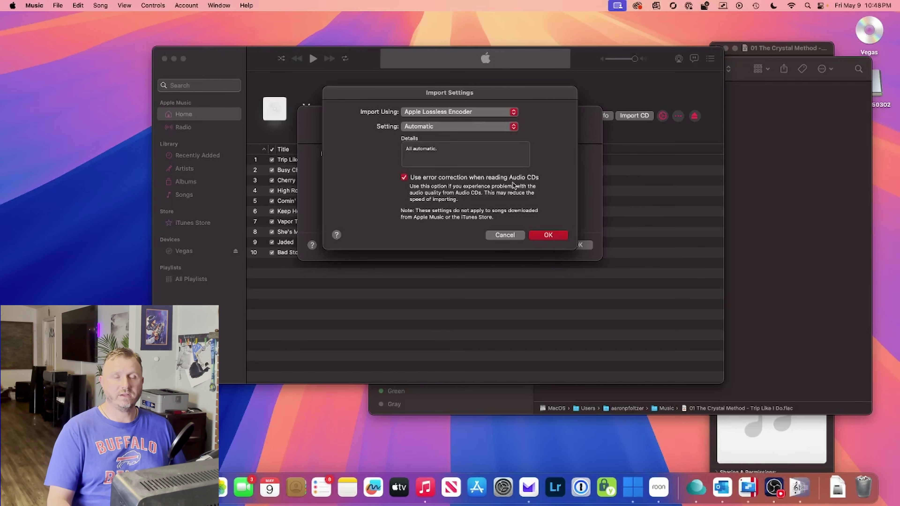
pyautogui.click(458, 113)
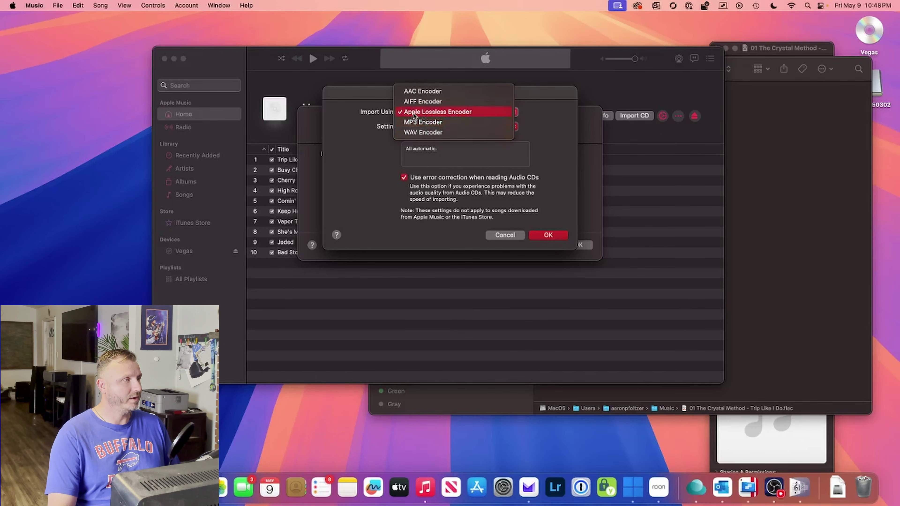
pyautogui.click(457, 111)
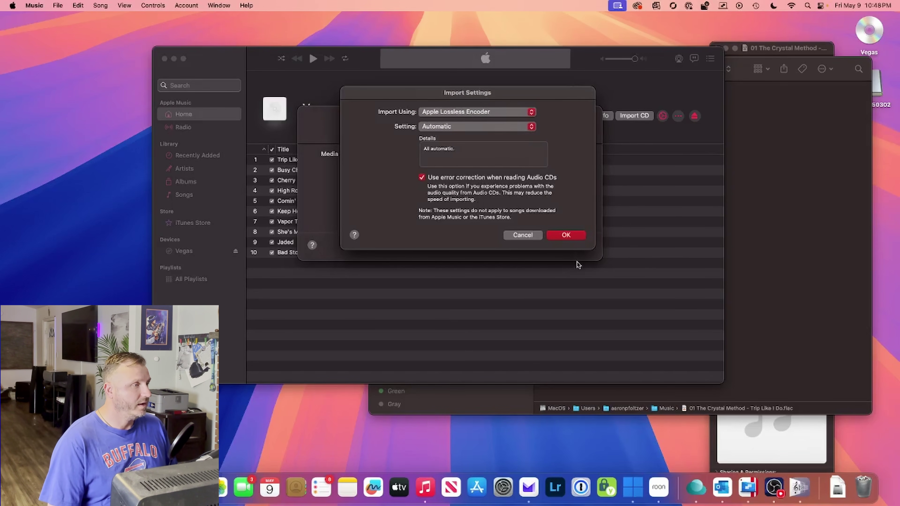
pyautogui.click(566, 236)
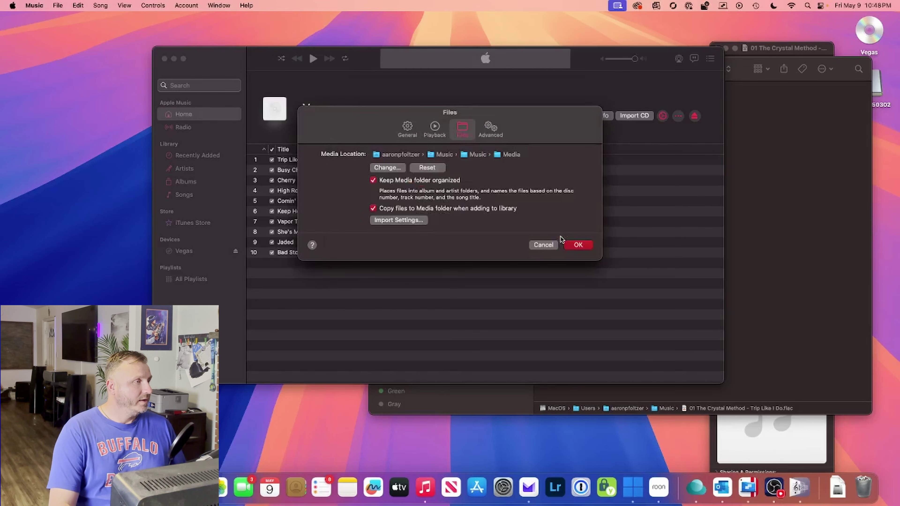
pyautogui.click(568, 245)
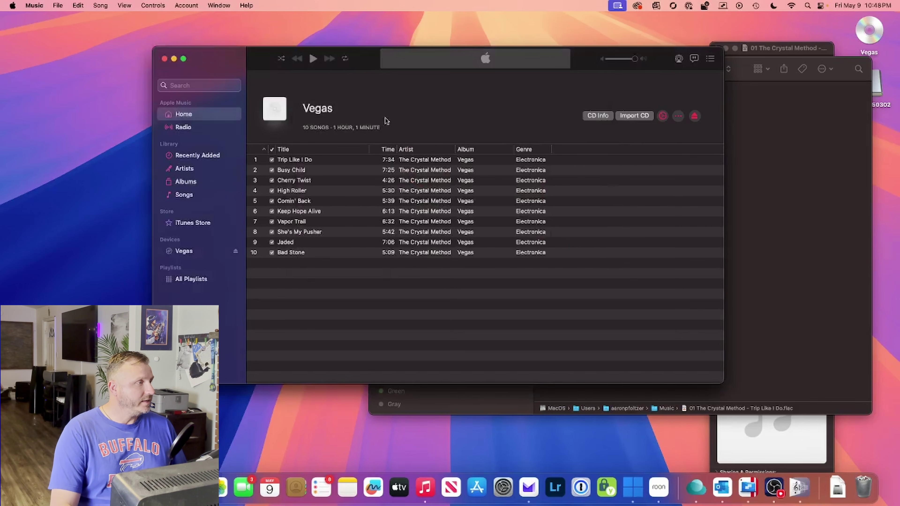
# Import the Vegas CD with Apple Lossless Encoder and error correction, replacing the songs already imported
pyautogui.click(635, 115)
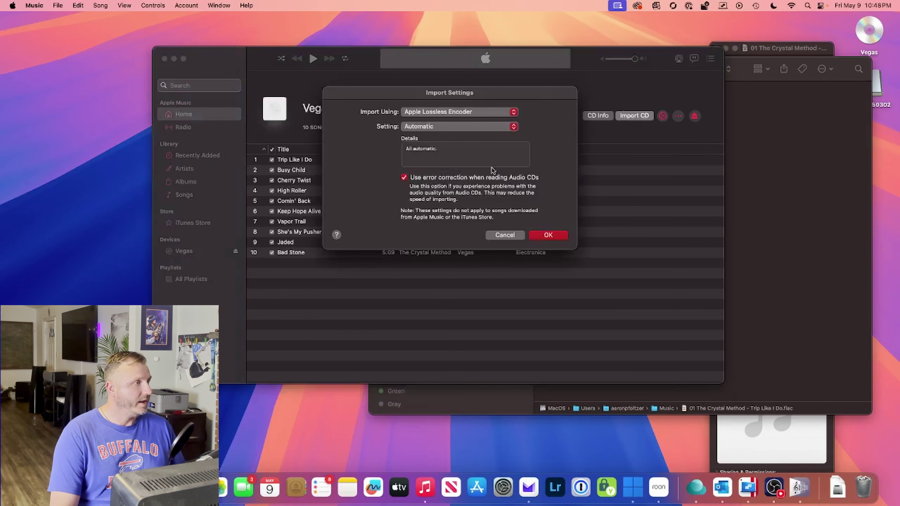
pyautogui.click(541, 237)
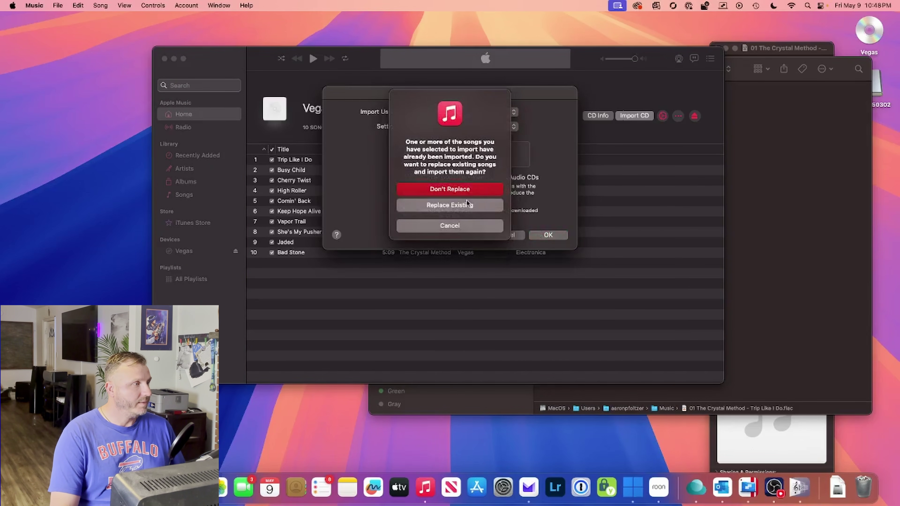
pyautogui.click(464, 210)
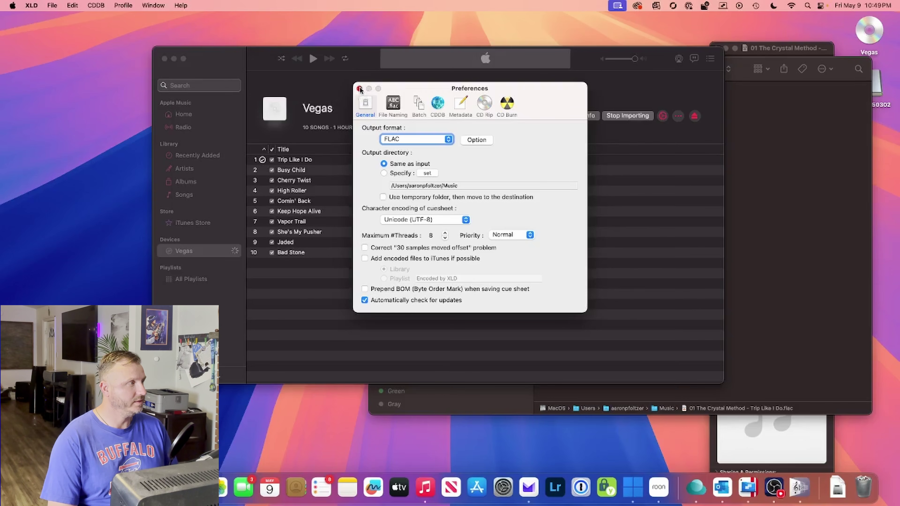
# Close the XLD preferences and quit XLD
pyautogui.click(360, 89)
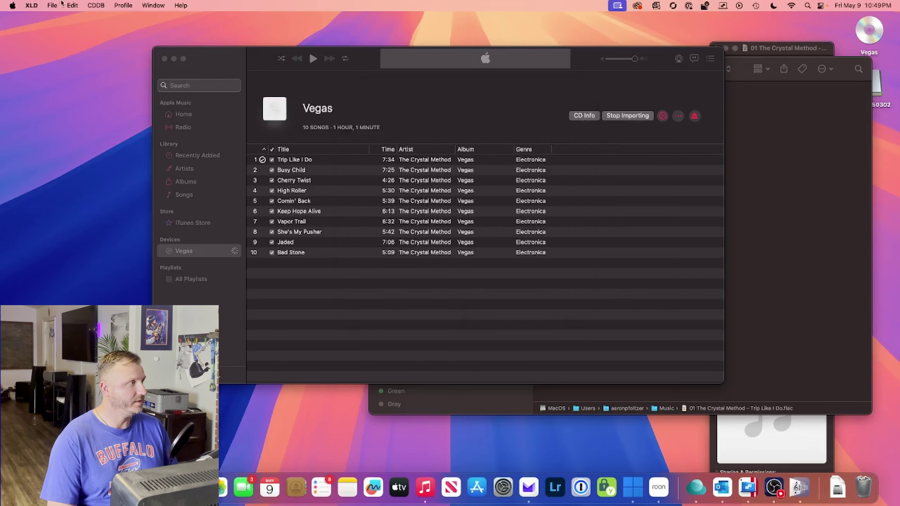
pyautogui.click(31, 5)
pyautogui.click(62, 143)
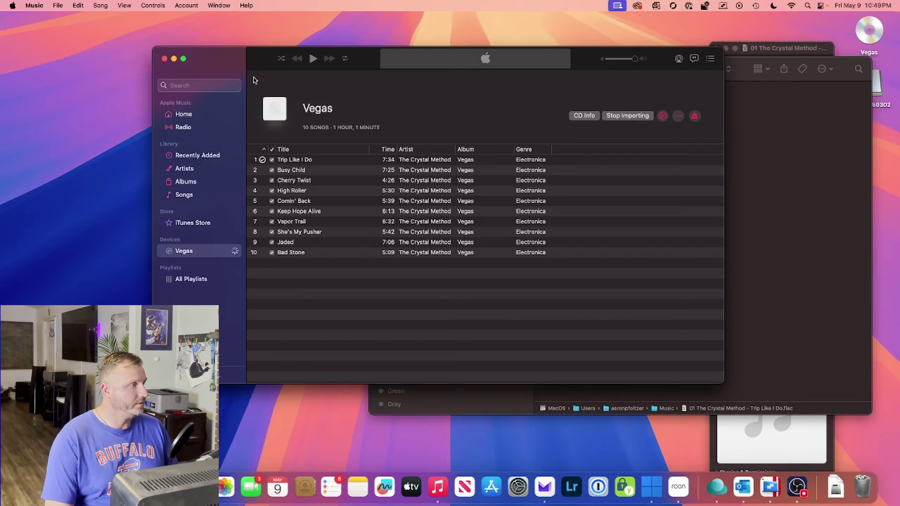
# Switch to Finder and browse through Music, Media, Music and The Crystal Method to the Vegas album folder
pyautogui.click(38, 487)
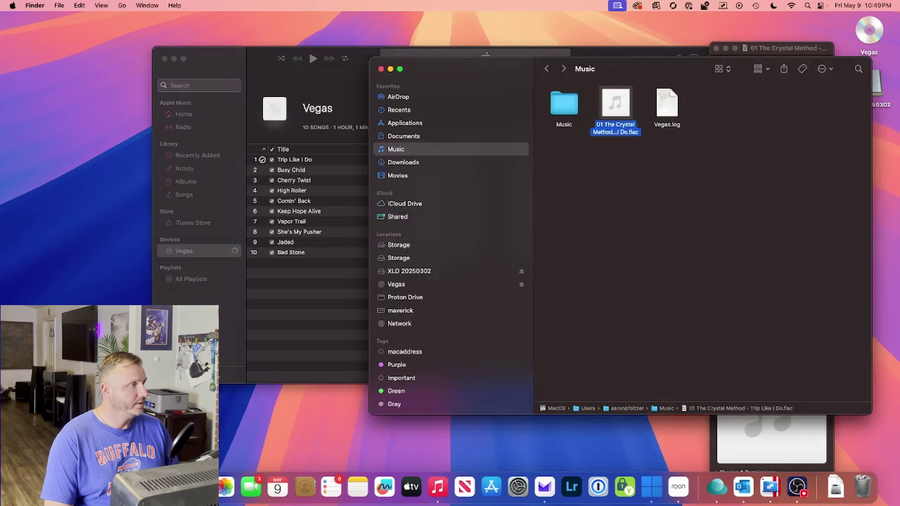
pyautogui.doubleClick(561, 112)
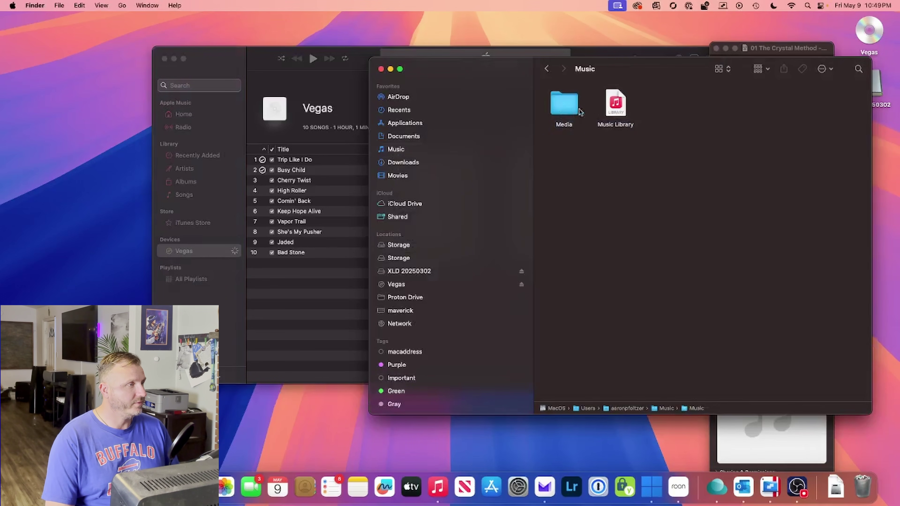
pyautogui.doubleClick(564, 112)
pyautogui.doubleClick(616, 110)
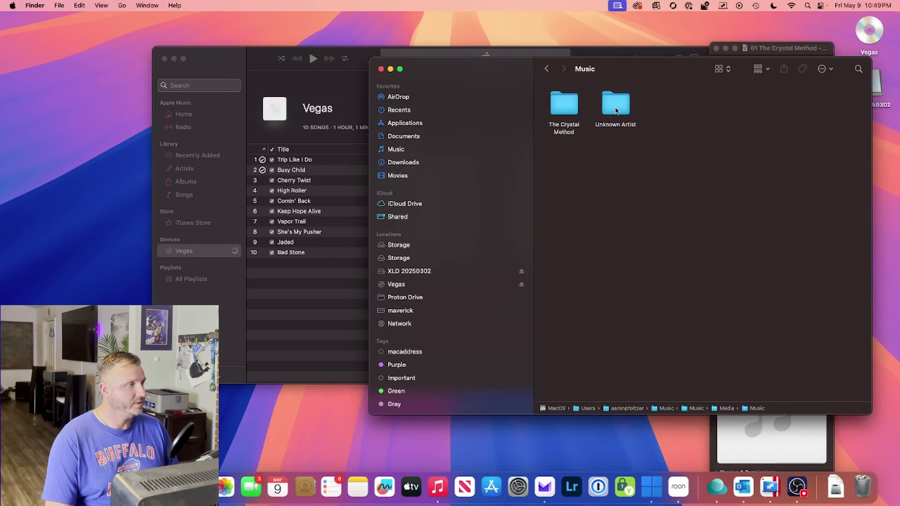
pyautogui.doubleClick(571, 113)
pyautogui.doubleClick(572, 114)
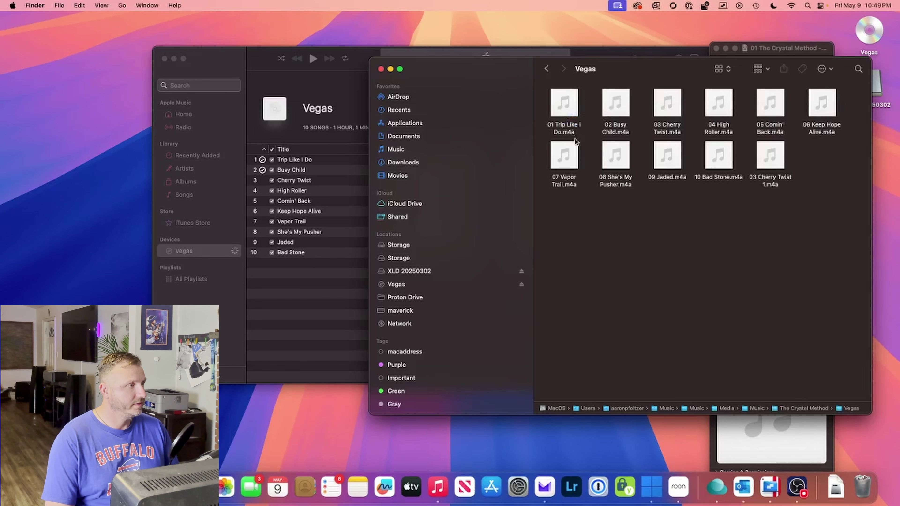
# Show the file information of 01 Trip Like I Do.m4a beside the FLAC's info window, check it, and close it
pyautogui.click(570, 129)
pyautogui.rightClick(571, 129)
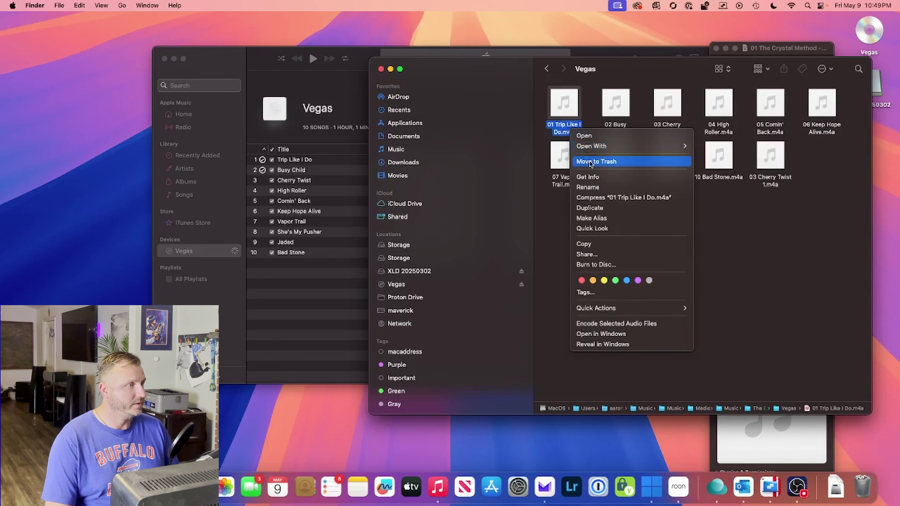
pyautogui.click(587, 176)
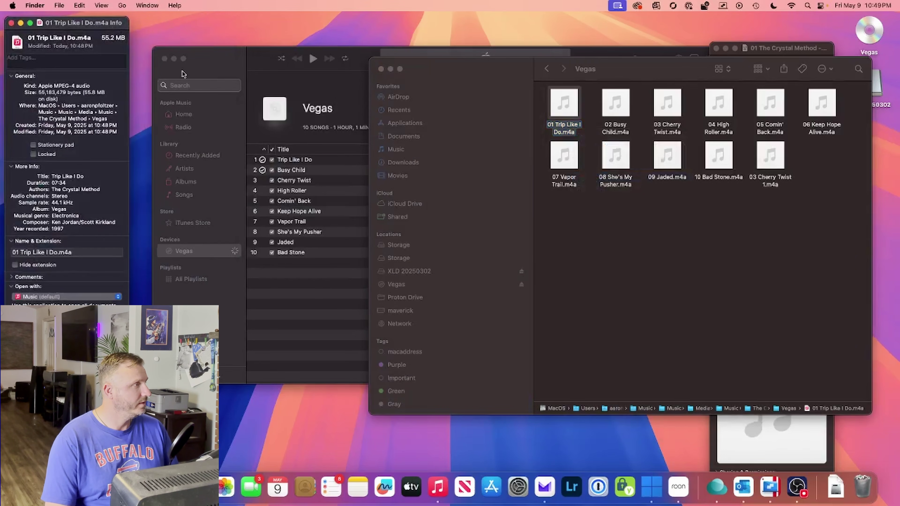
pyautogui.moveTo(83, 23); pyautogui.dragTo(698, 29)
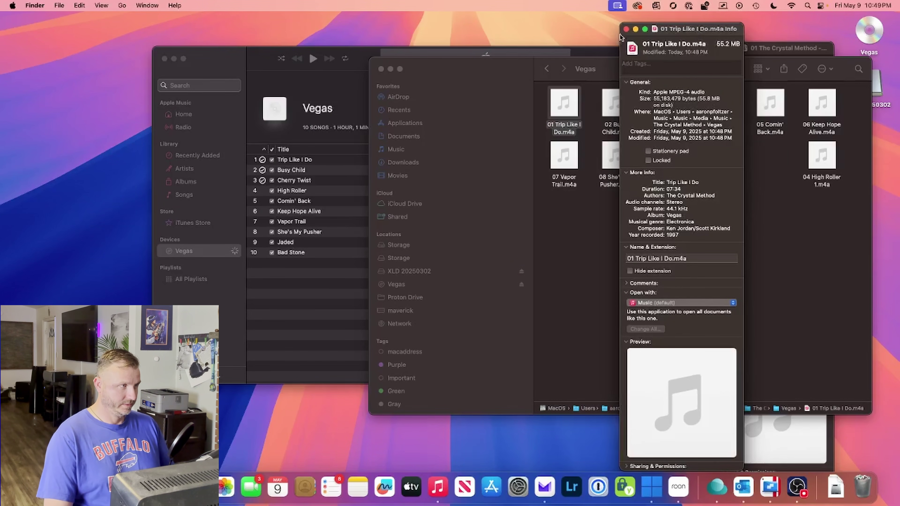
pyautogui.click(627, 29)
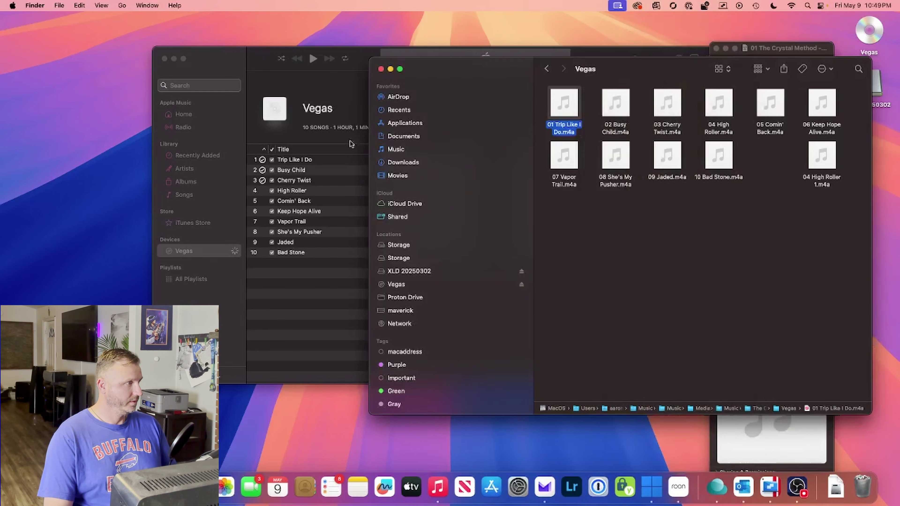
# Check the file information of 02 Busy Child.m4a, close it, and switch back to the Music app
pyautogui.rightClick(618, 135)
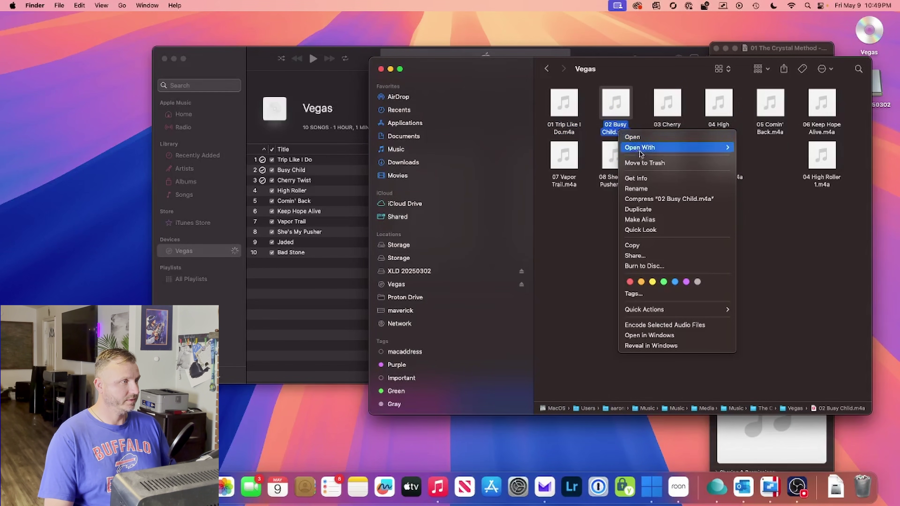
pyautogui.click(641, 179)
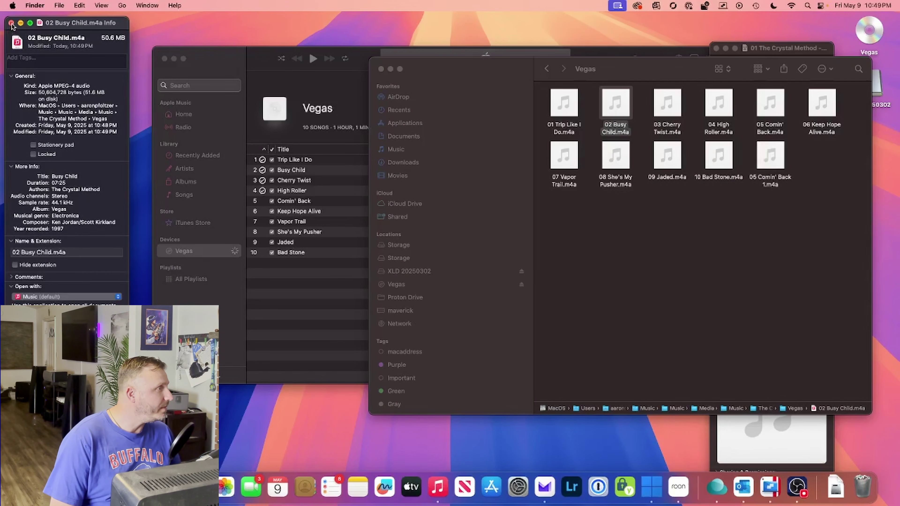
pyautogui.click(11, 23)
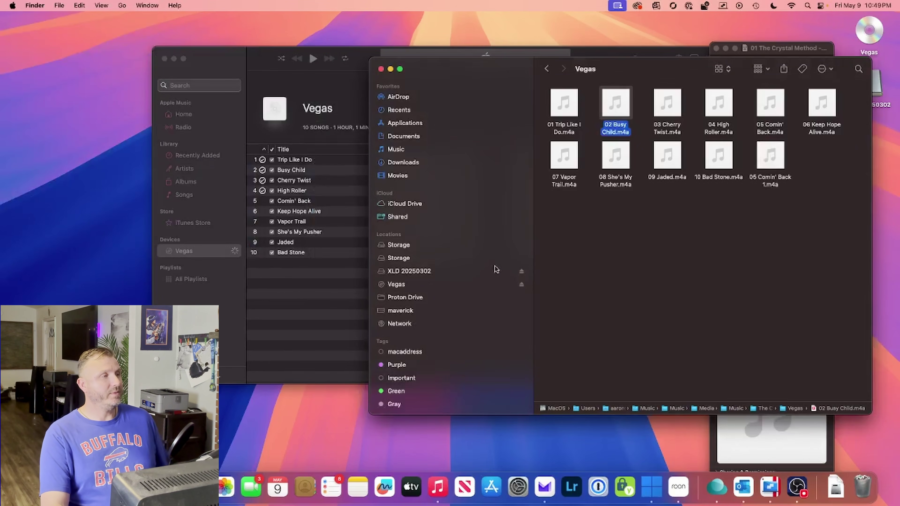
pyautogui.click(590, 260)
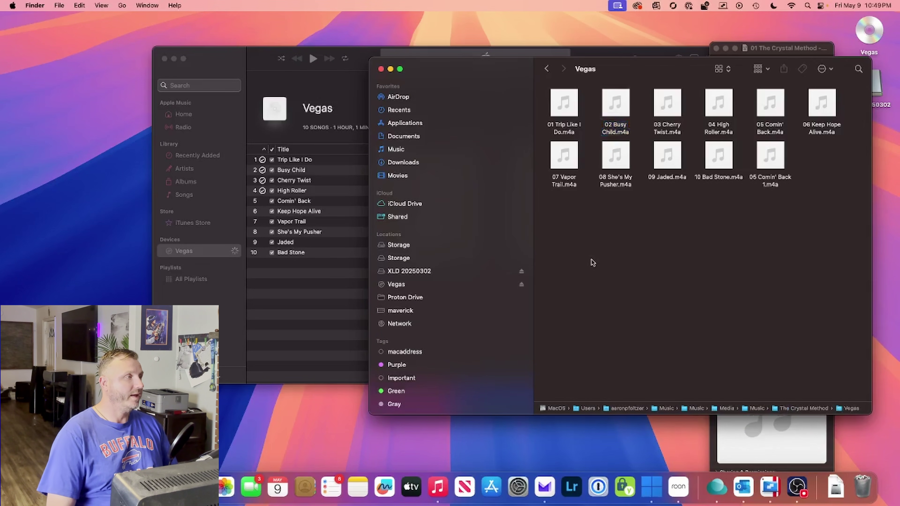
pyautogui.click(227, 71)
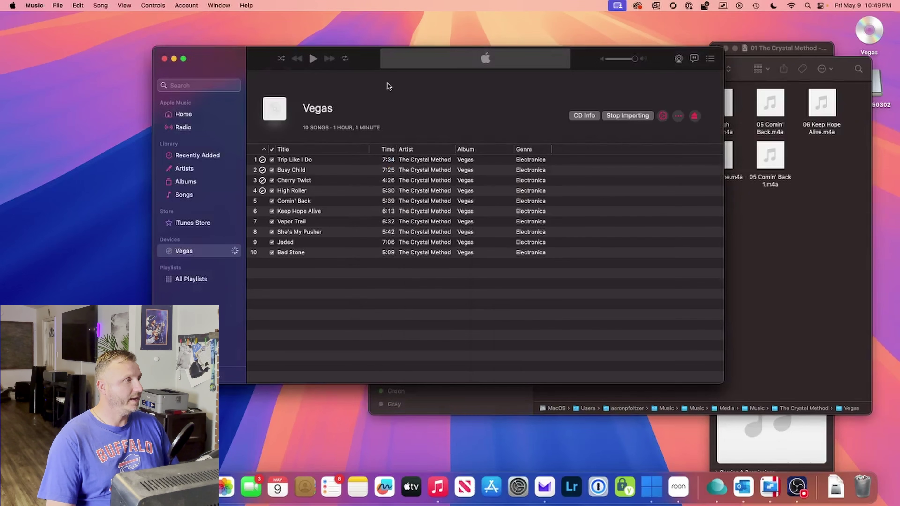
# Check the import progress in the Vegas album folder and the Music app, and close both windows
pyautogui.click(780, 224)
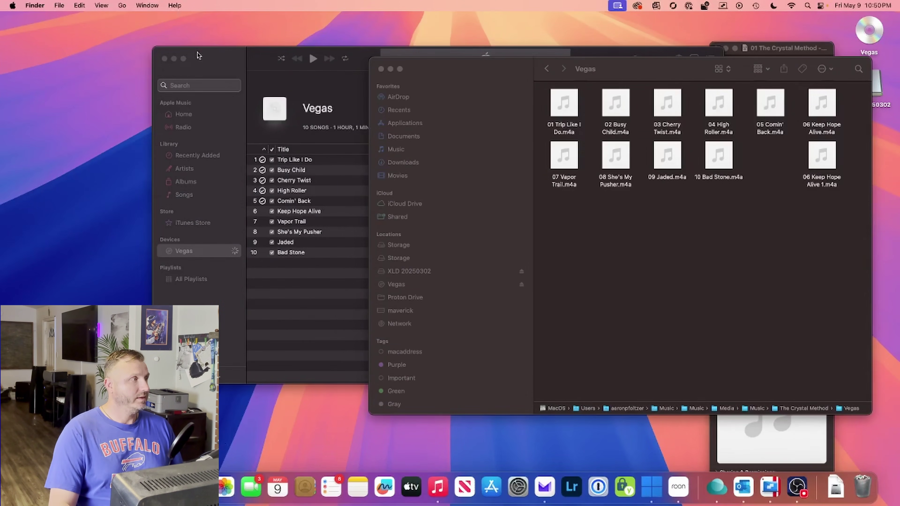
pyautogui.click(775, 61)
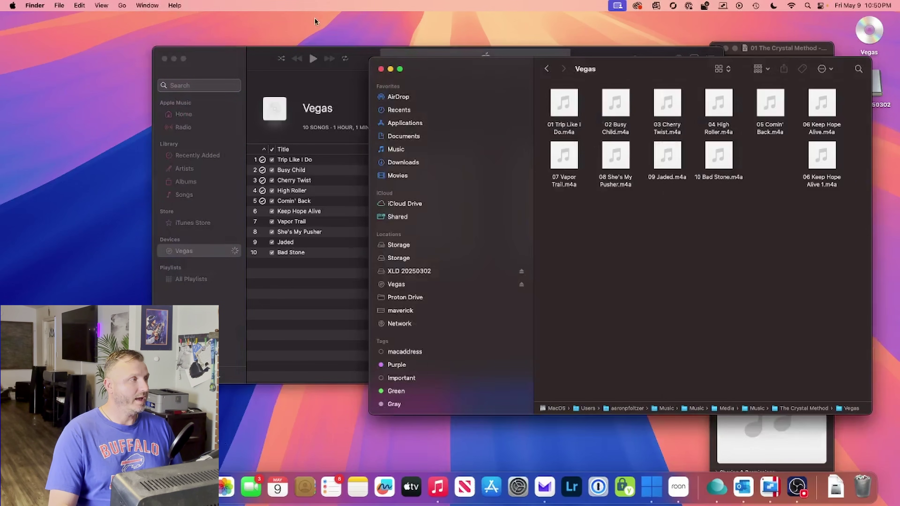
pyautogui.click(242, 51)
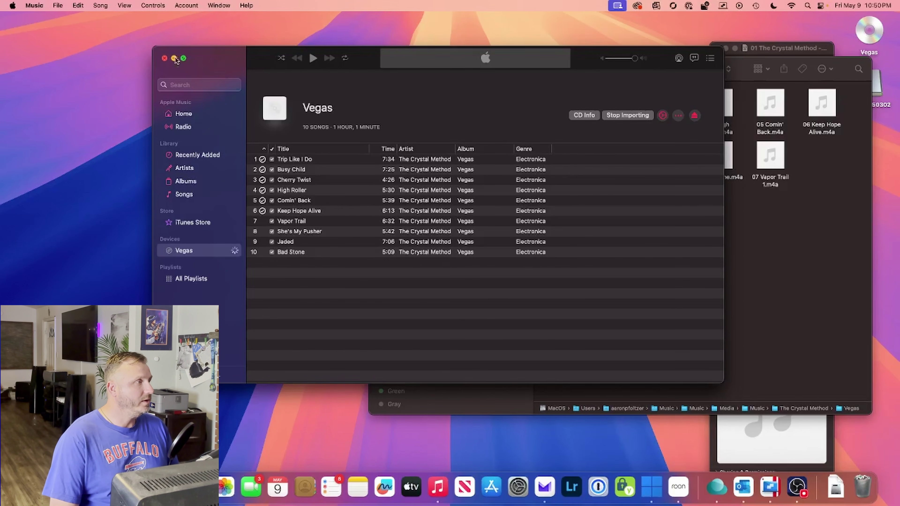
pyautogui.click(165, 59)
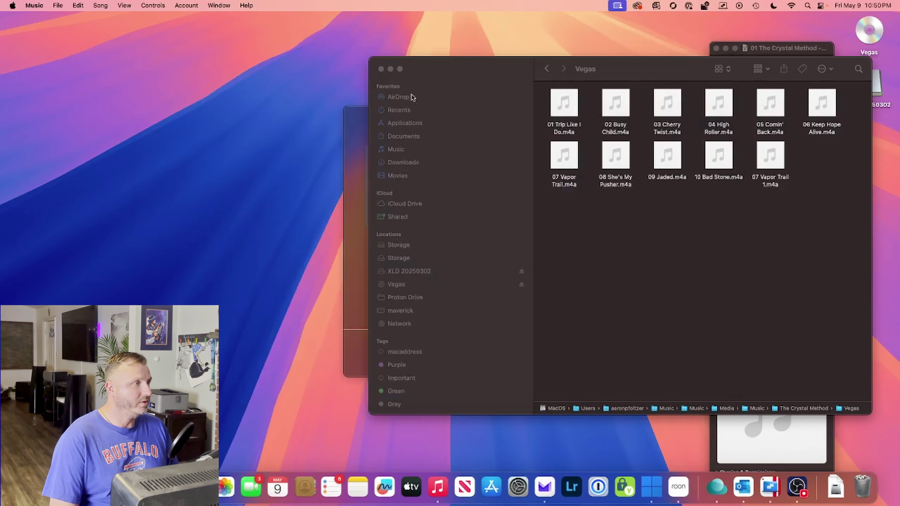
pyautogui.moveTo(426, 70); pyautogui.dragTo(338, 44)
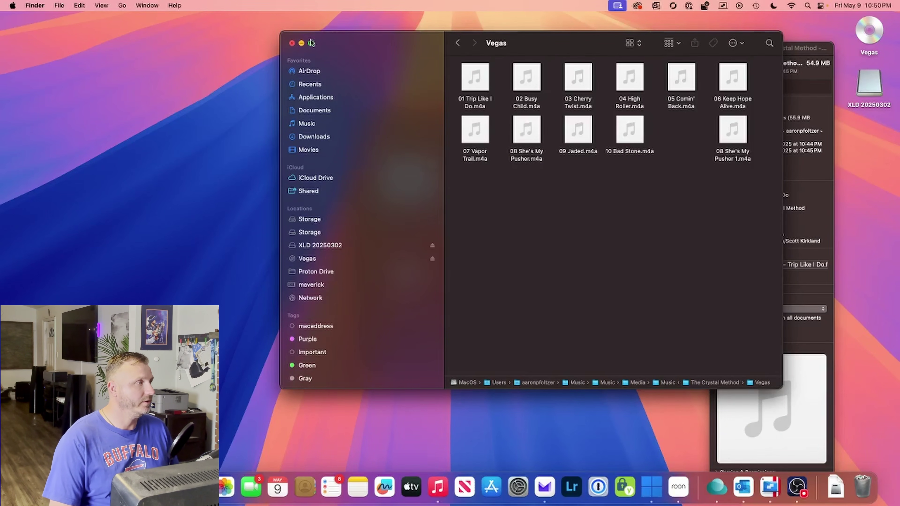
pyautogui.click(293, 43)
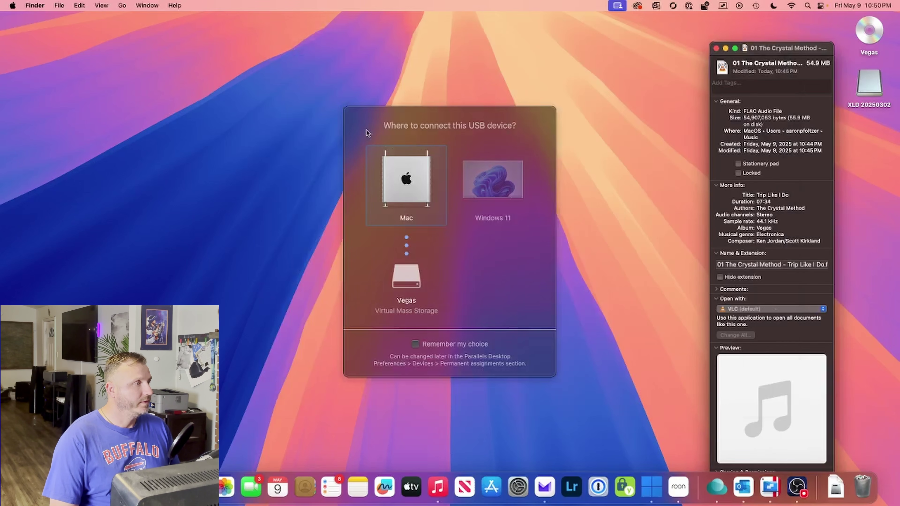
# Reopen the Music app, stop importing the Vegas CD, and quit Music
pyautogui.click(439, 488)
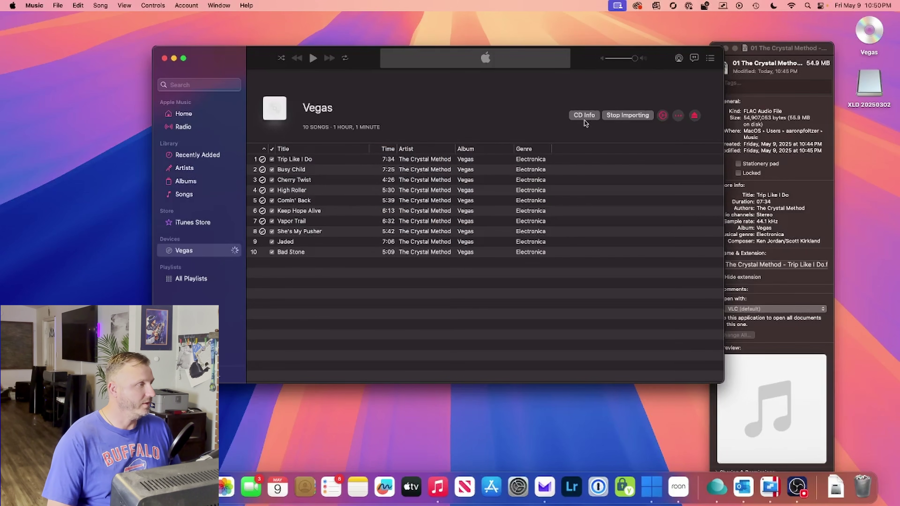
pyautogui.click(641, 116)
pyautogui.click(47, 5)
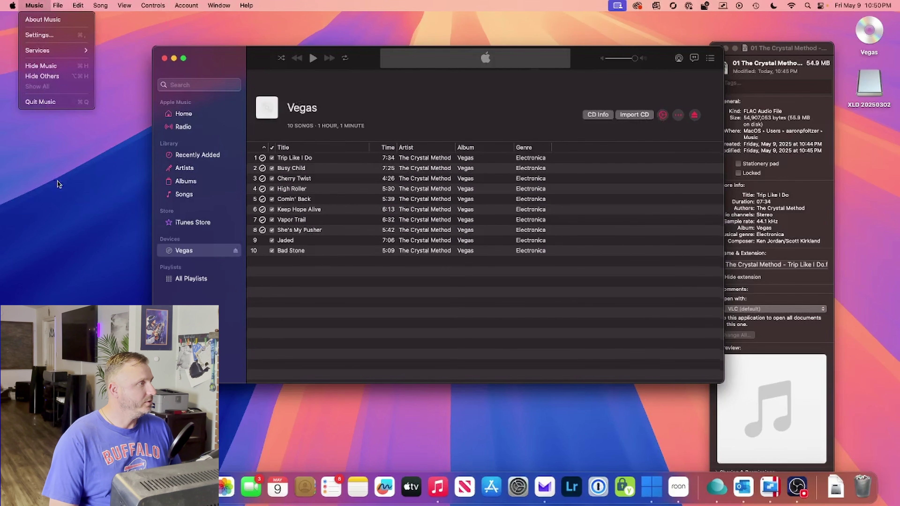
pyautogui.click(57, 102)
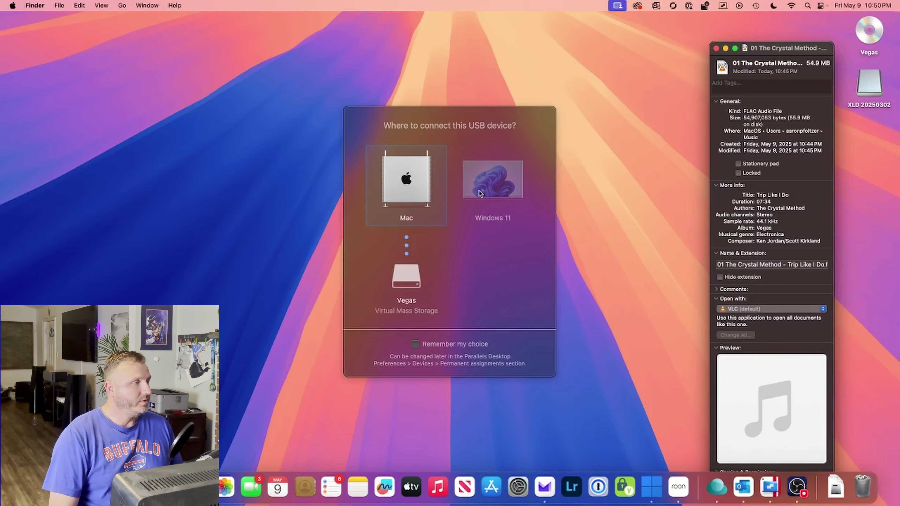
# Connect the Vegas USB device to Windows 11, check the Vegas on 'Mac' (W:) drive in File Explorer, and close it
pyautogui.click(505, 188)
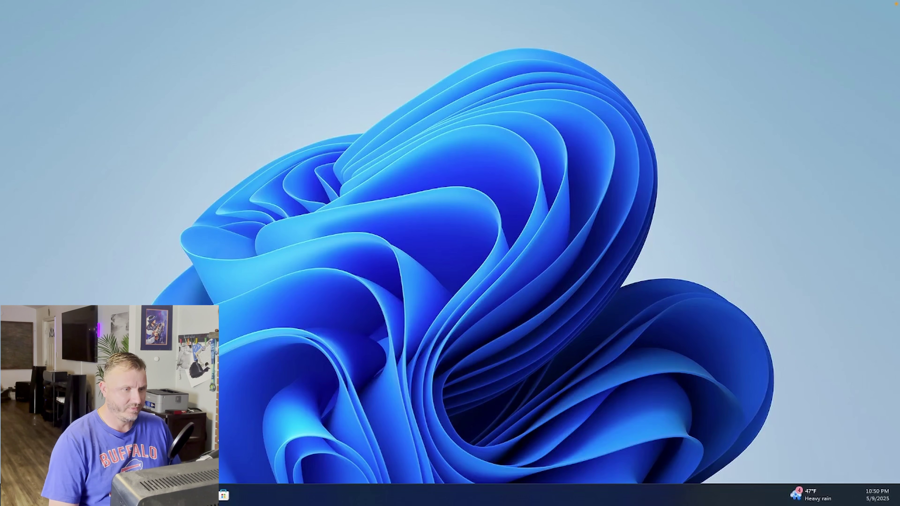
pyautogui.press('super+e')
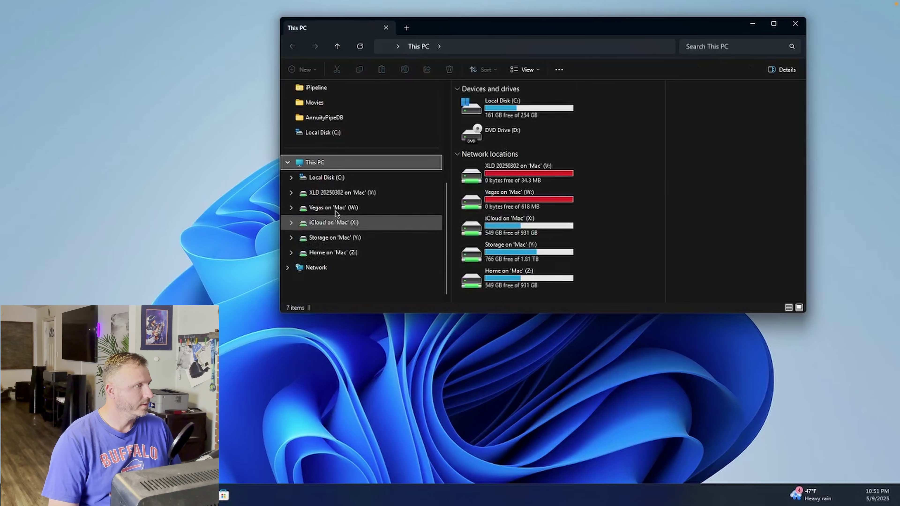
pyautogui.click(337, 208)
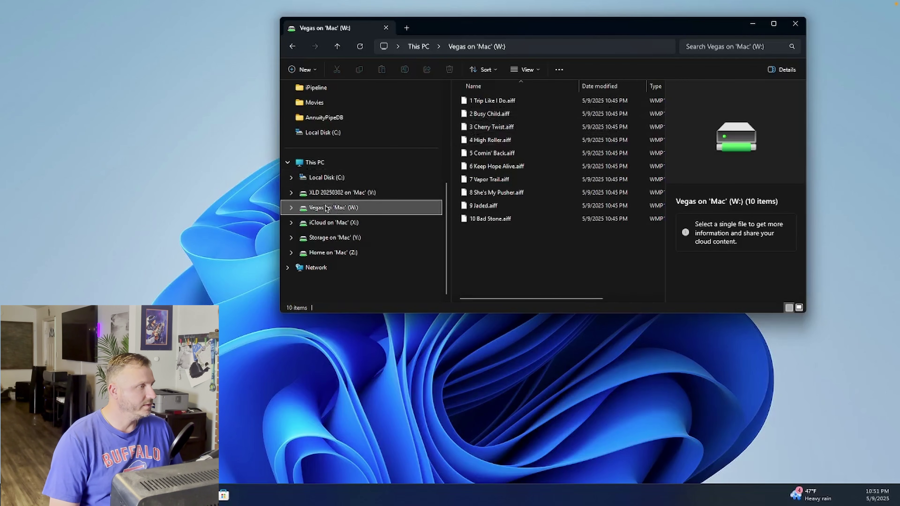
pyautogui.click(795, 23)
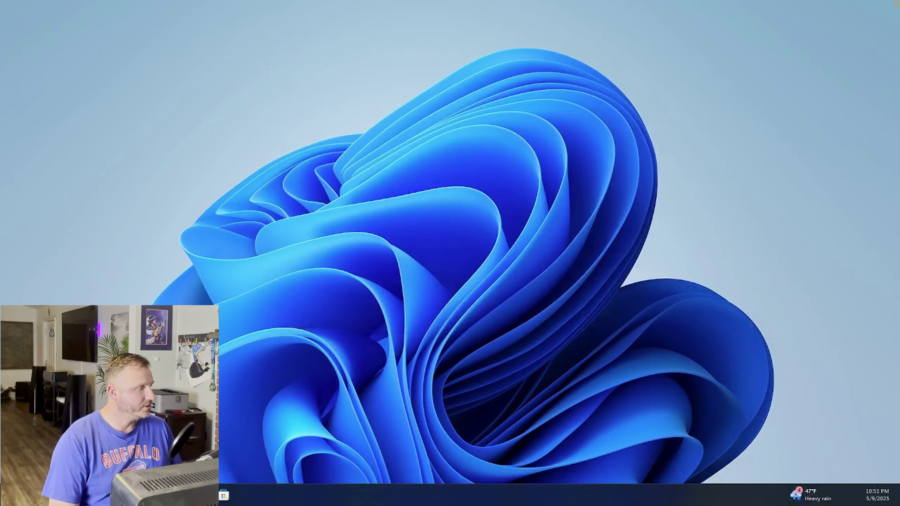
# Dismiss the duplicate .NET Framework 3.5 installation requests, leaving the running download window set aside
pyautogui.press('super')
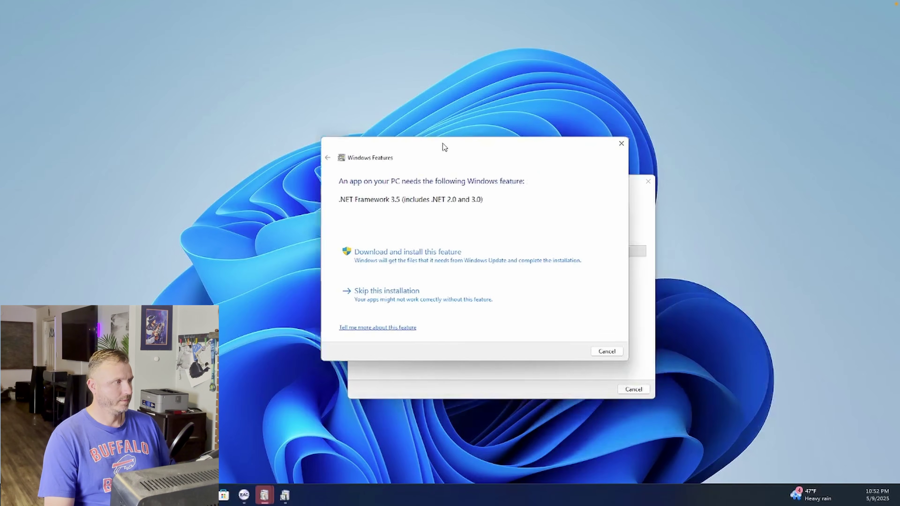
pyautogui.moveTo(443, 143); pyautogui.dragTo(150, 74)
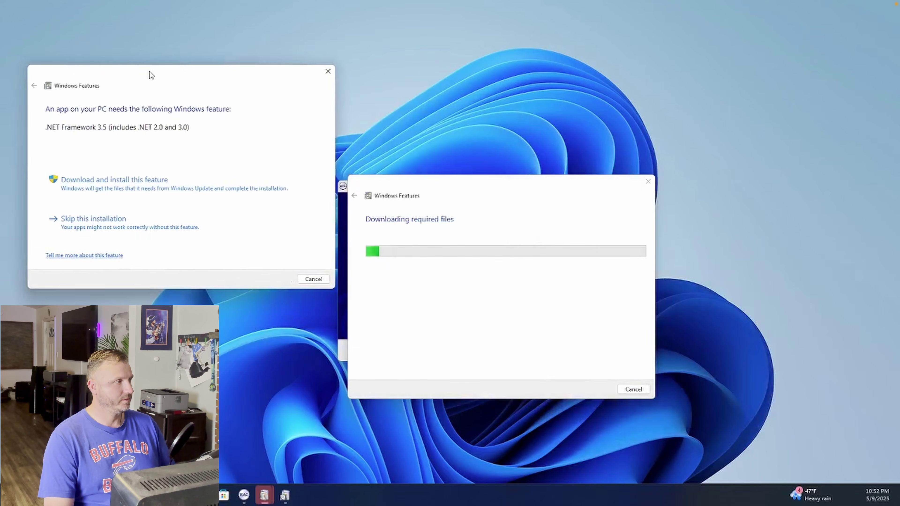
pyautogui.moveTo(401, 188); pyautogui.dragTo(582, 128)
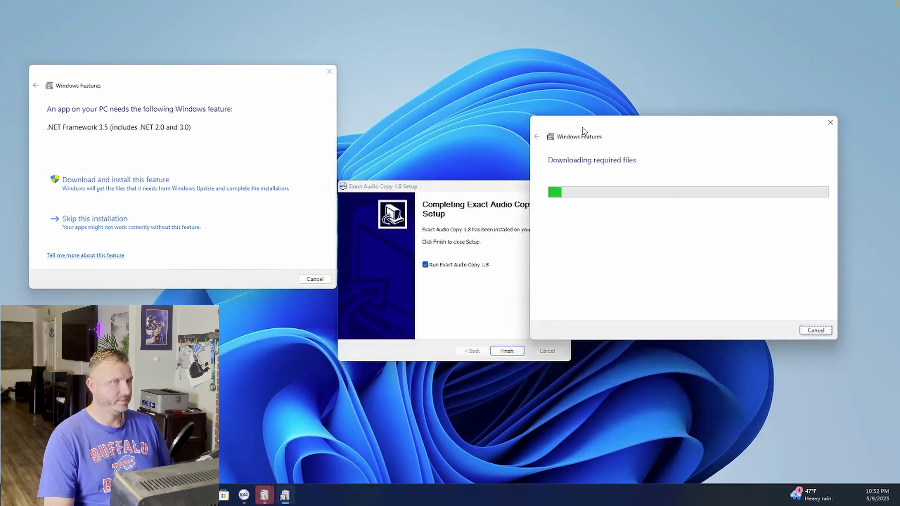
pyautogui.moveTo(896, 144); pyautogui.dragTo(529, 111)
pyautogui.click(723, 108)
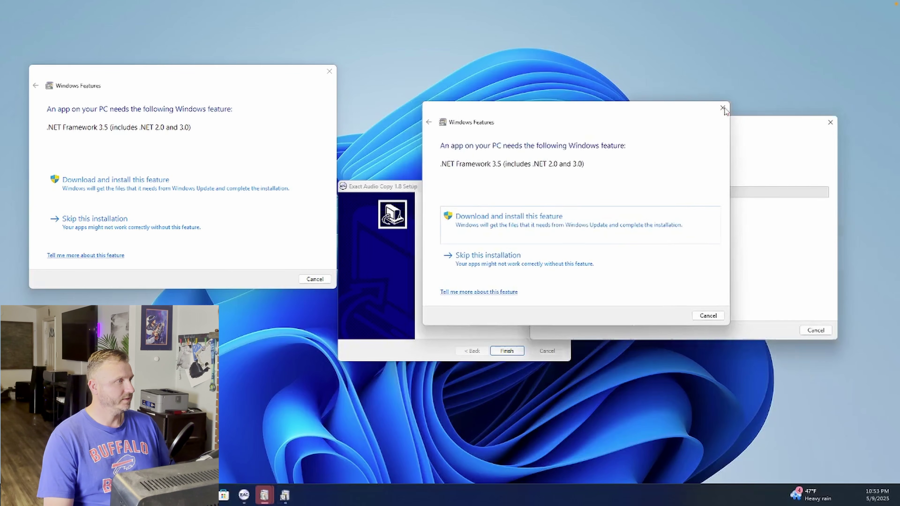
pyautogui.click(327, 72)
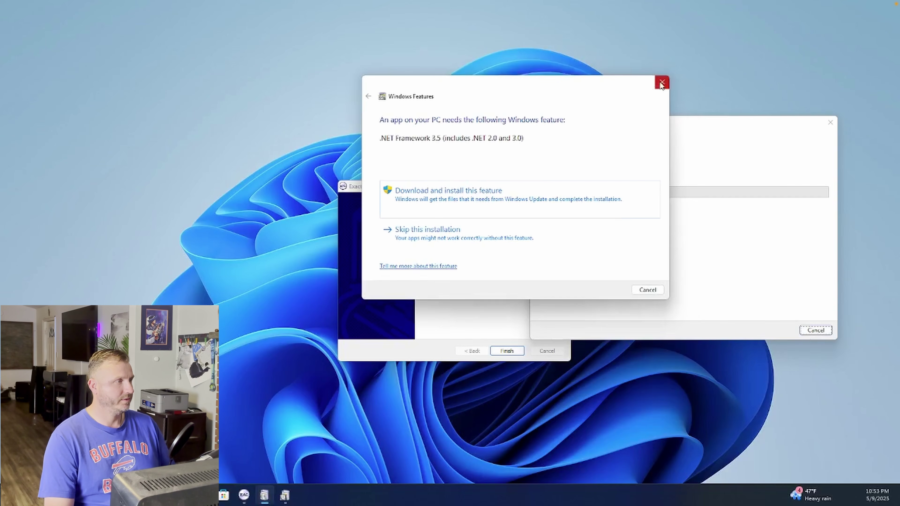
pyautogui.click(661, 84)
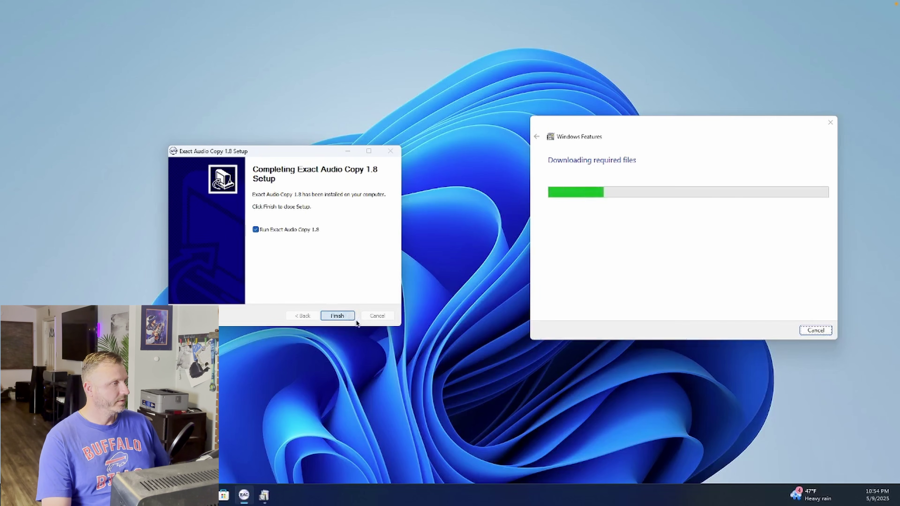
# Finish the Exact Audio Copy 1.8 setup, run the program, and accept the GD3 metadata provider before starting its setup wizard
pyautogui.click(342, 316)
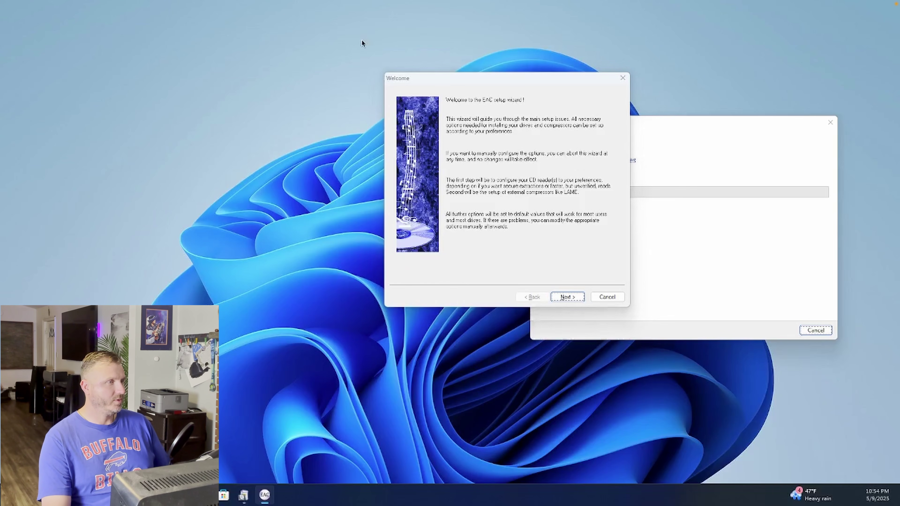
pyautogui.moveTo(765, 186); pyautogui.dragTo(436, 161)
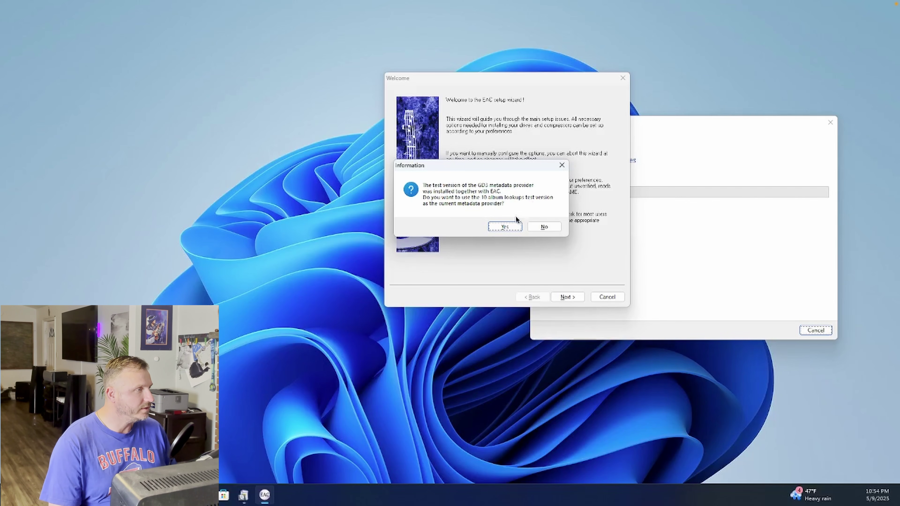
pyautogui.click(516, 228)
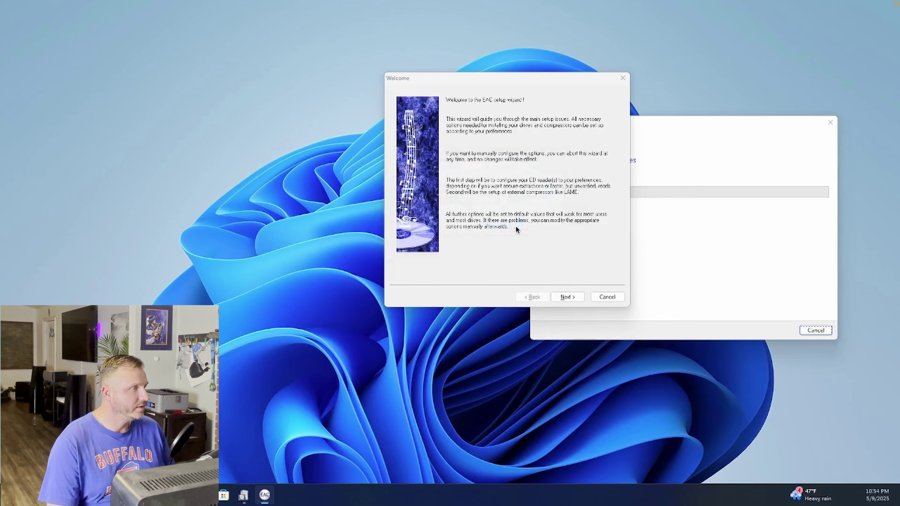
pyautogui.click(568, 298)
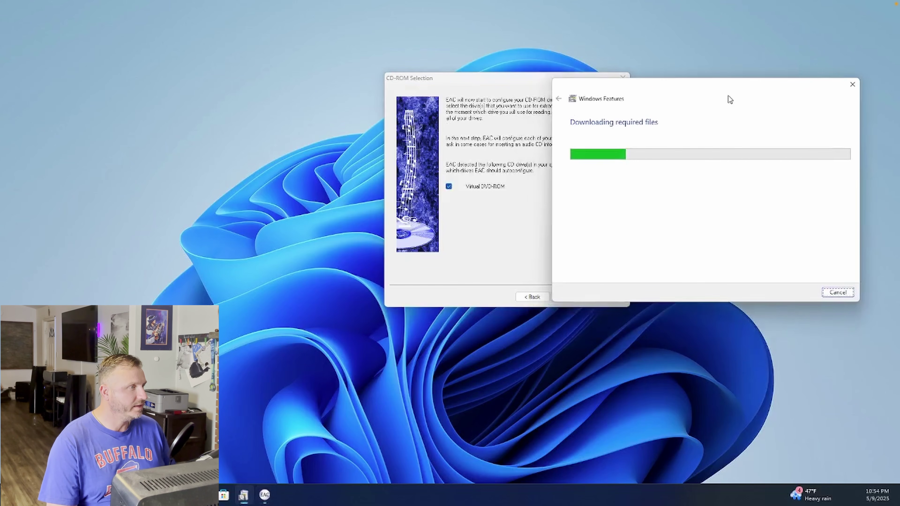
# Choose Virtual DVD-ROM as the drive for EAC to configure, with accurate results preferred
pyautogui.click(529, 87)
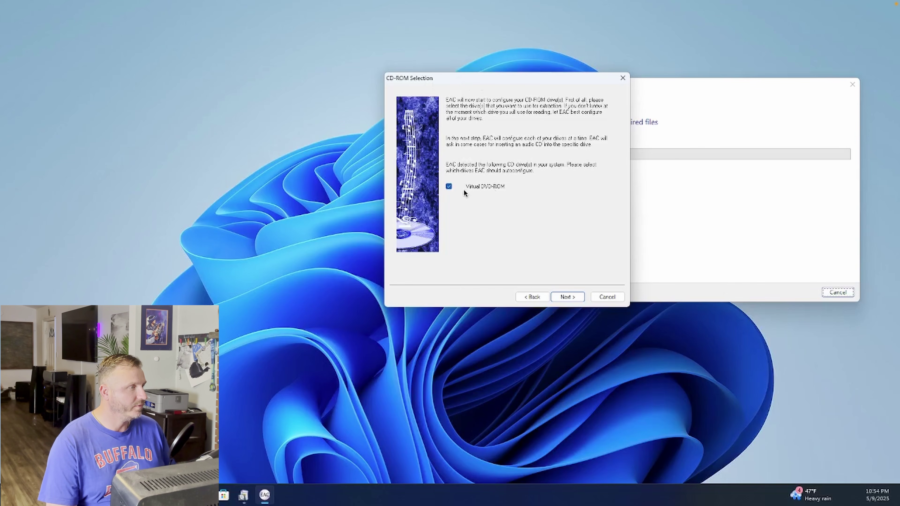
pyautogui.click(571, 298)
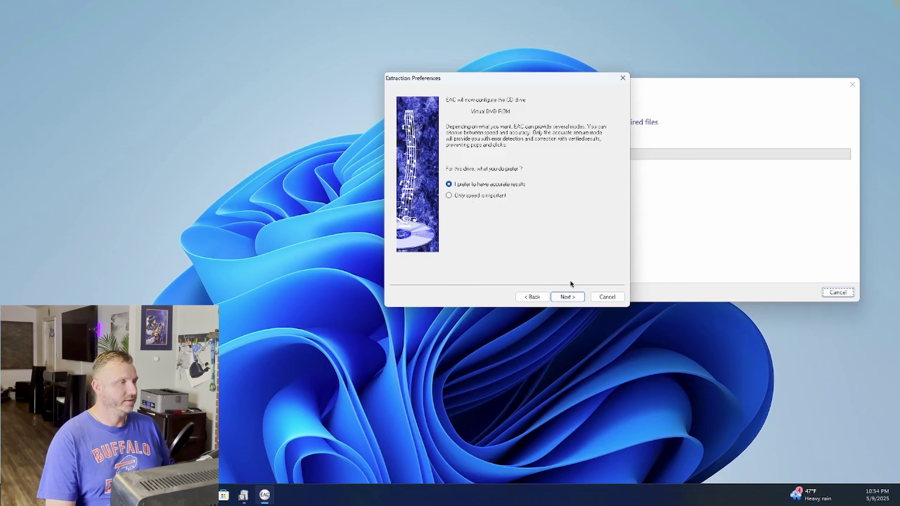
pyautogui.click(568, 297)
# Try to run the wizard's feature detection on the Virtual DVD-ROM drive, and retry it
pyautogui.click(569, 297)
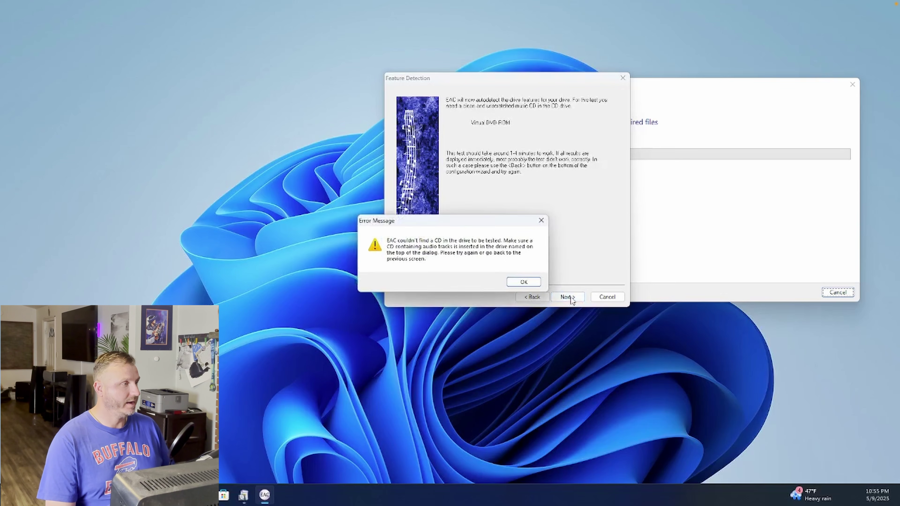
pyautogui.click(523, 282)
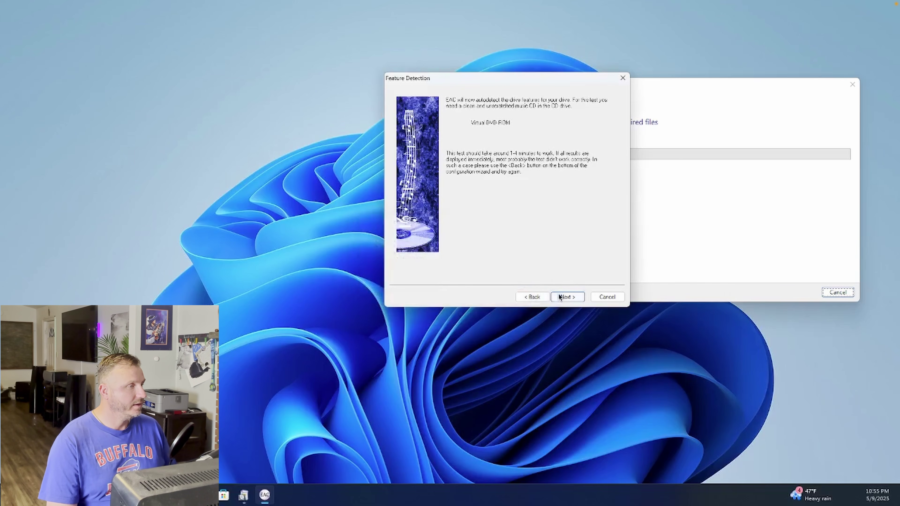
pyautogui.click(564, 297)
pyautogui.click(528, 282)
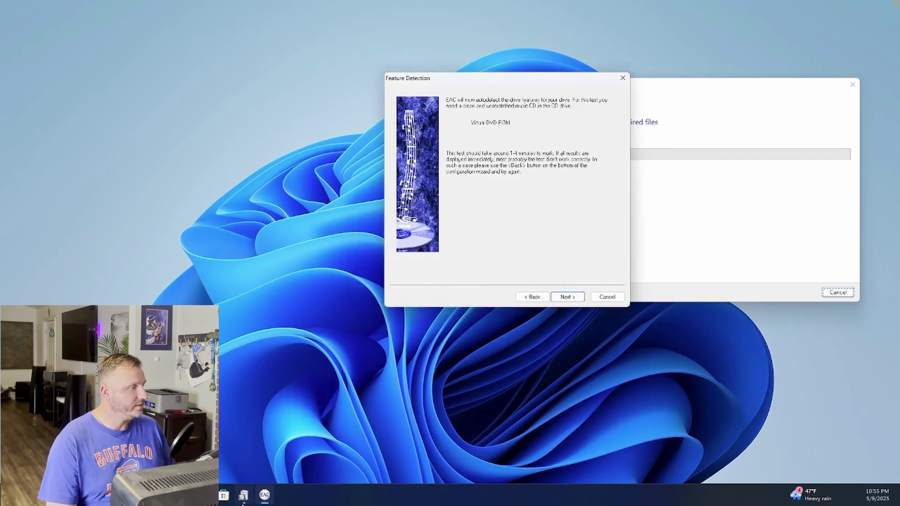
# Connect the physical drive HL-DT-ST BD-RE WH16NS60 to the Windows 11 virtual machine, and move EAC's AccurateRip dialog clear of the download window
pyautogui.hotkey('ctrl', 'Left')
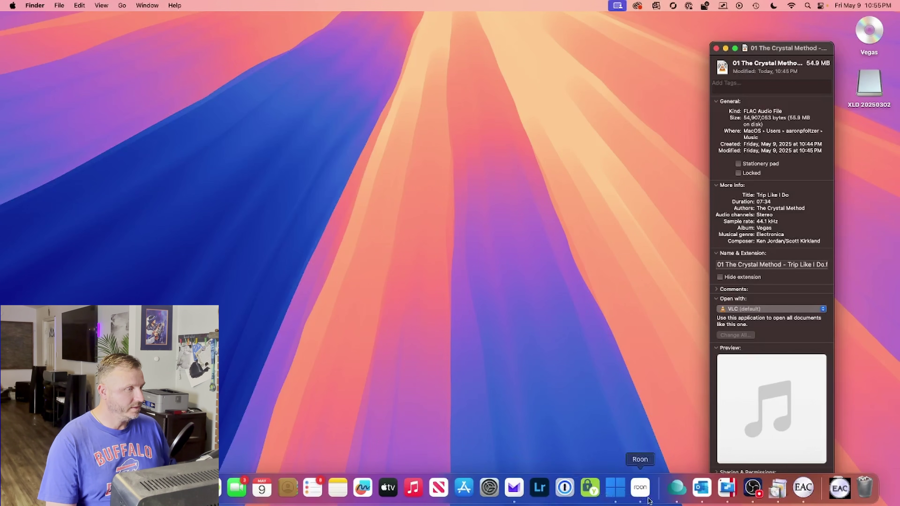
pyautogui.hotkey('ctrl', 'Right')
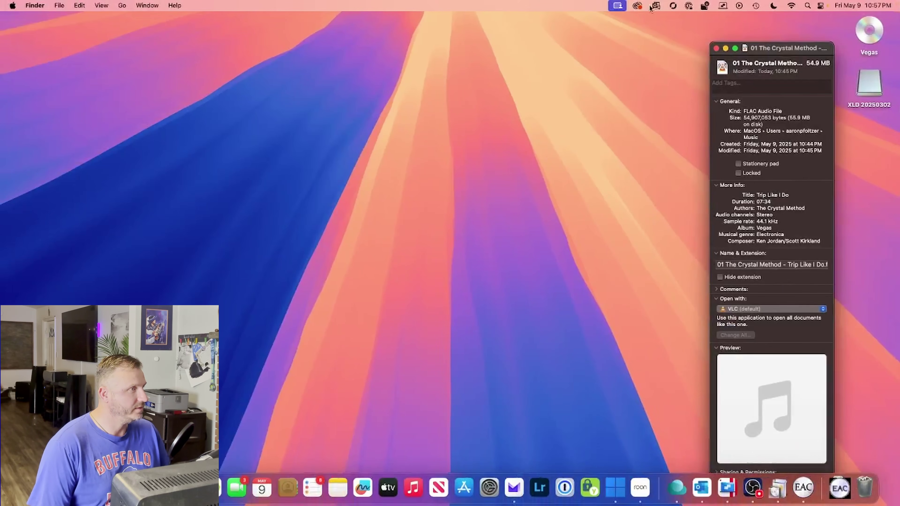
pyautogui.click(722, 5)
pyautogui.moveTo(727, 56)
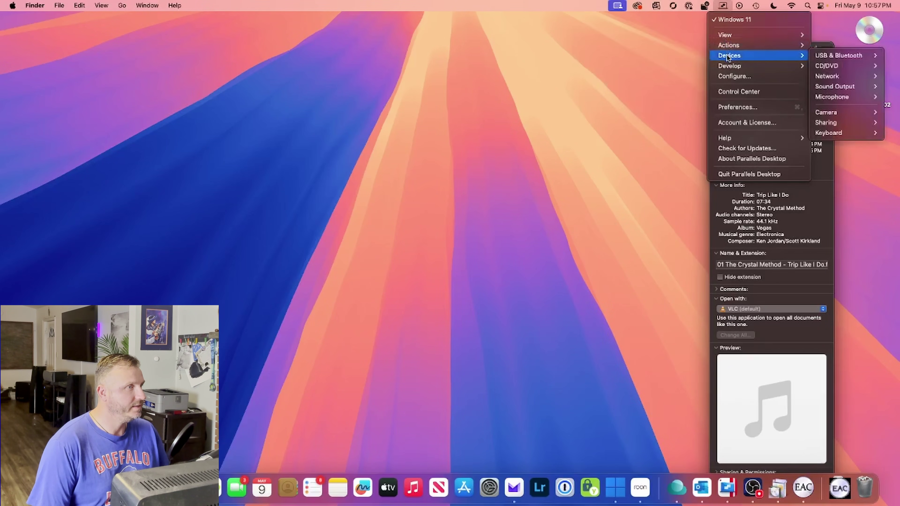
pyautogui.moveTo(826, 66)
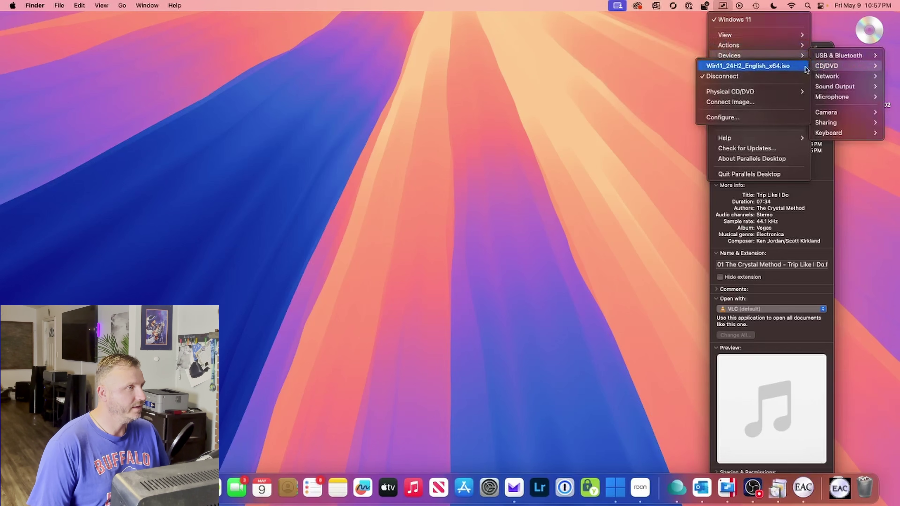
pyautogui.moveTo(784, 92)
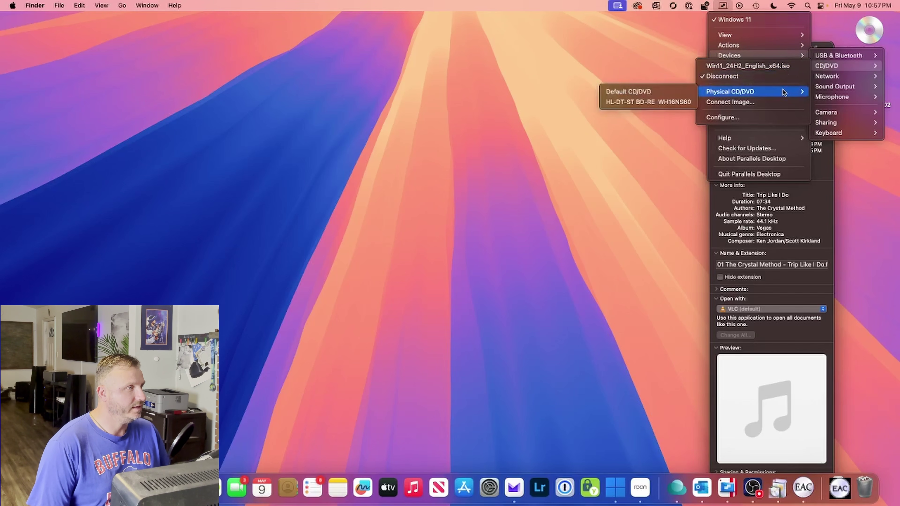
pyautogui.click(685, 103)
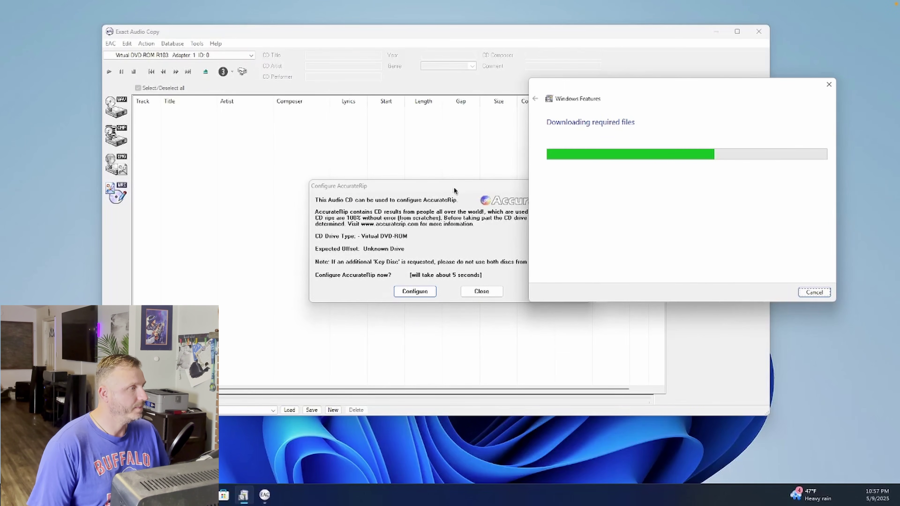
pyautogui.moveTo(436, 183); pyautogui.dragTo(349, 177)
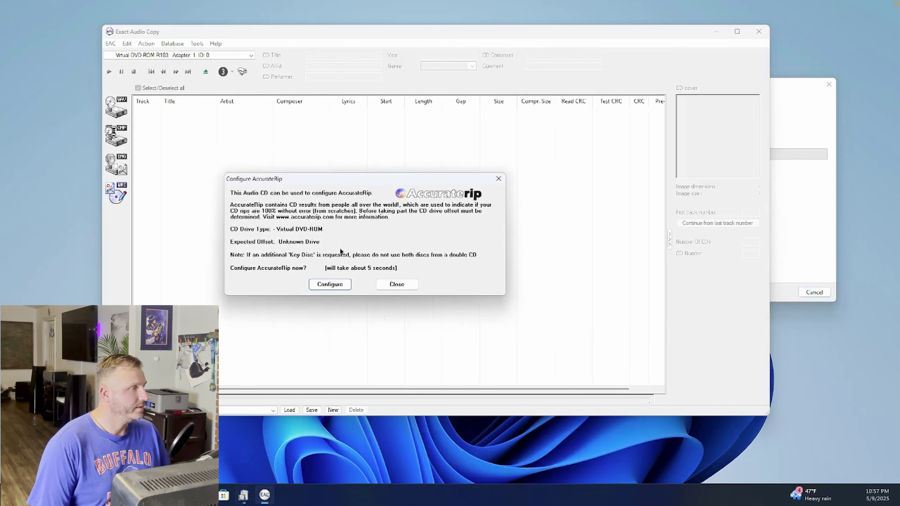
# Try to configure AccurateRip for the Virtual DVD-ROM drive with the inserted audio CD as the key disc
pyautogui.click(332, 288)
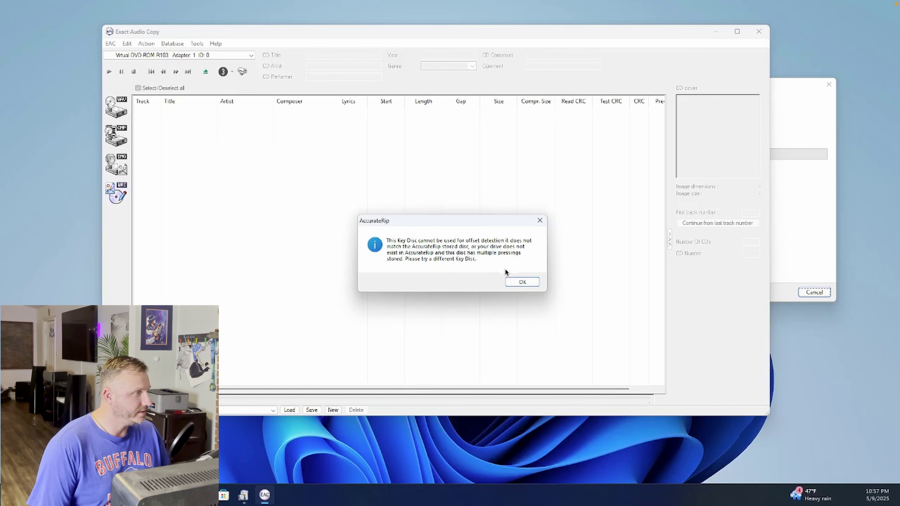
pyautogui.click(525, 282)
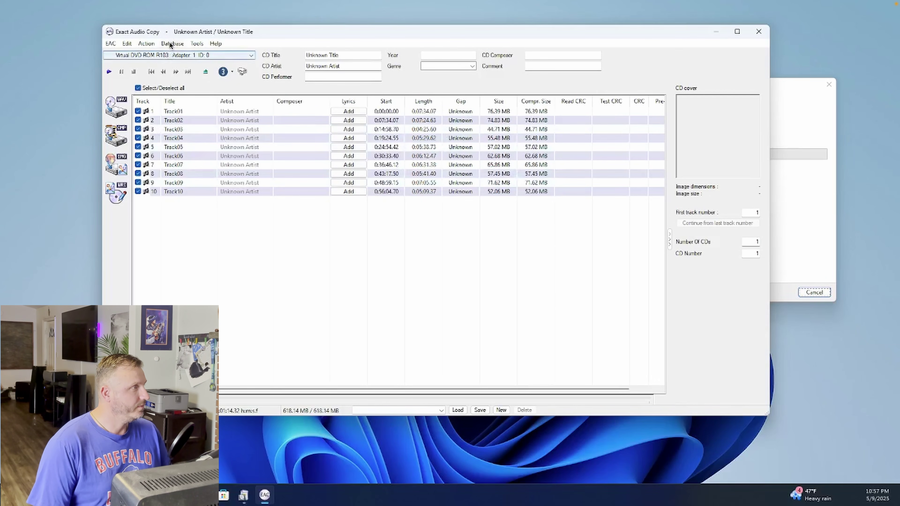
pyautogui.moveTo(170, 35); pyautogui.dragTo(171, 35)
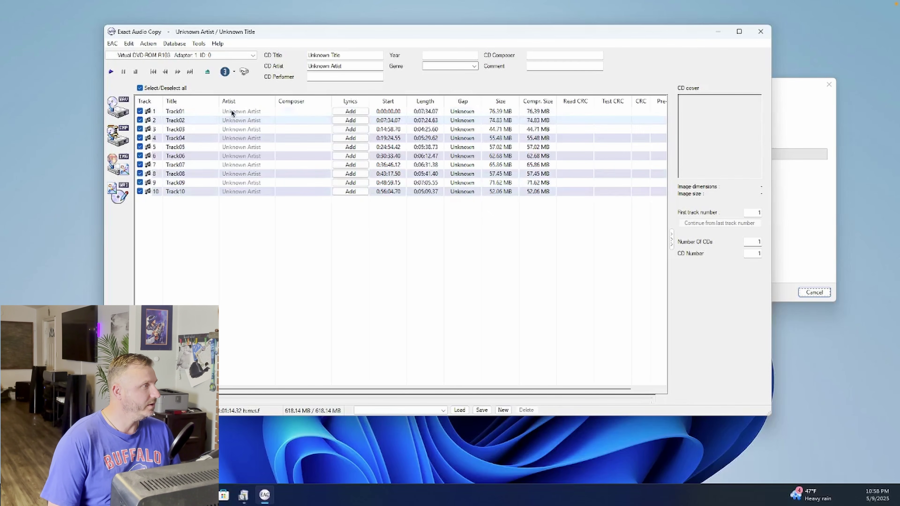
# Try to get the CD information from the remote metadata provider, leaving the GD3 user name and password blank
pyautogui.click(174, 44)
pyautogui.moveTo(196, 107)
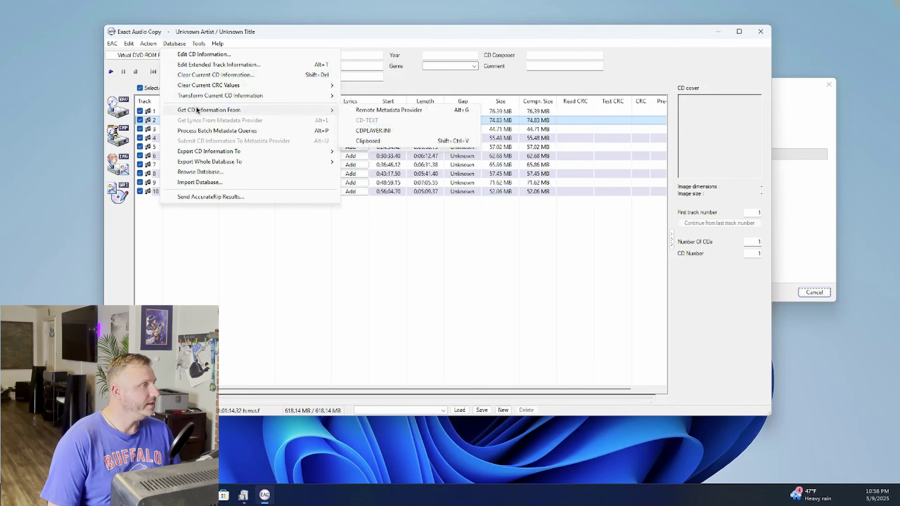
pyautogui.click(381, 111)
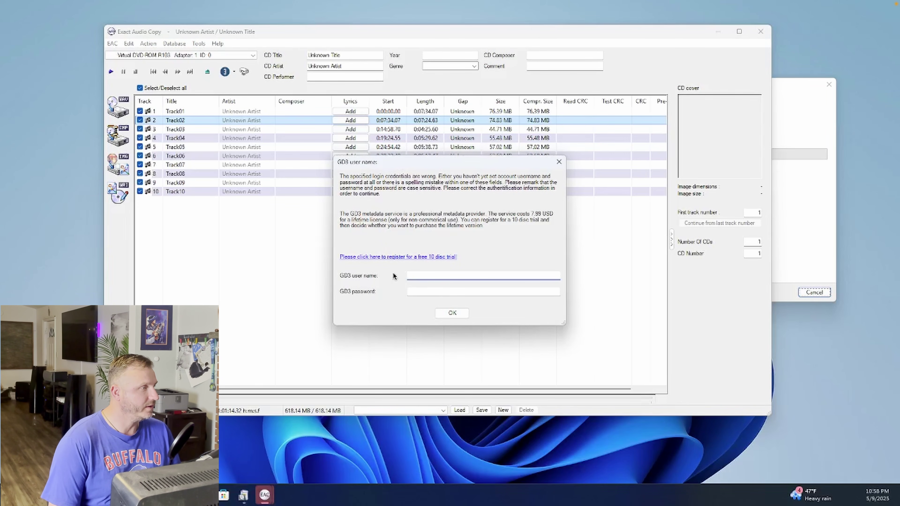
pyautogui.click(452, 314)
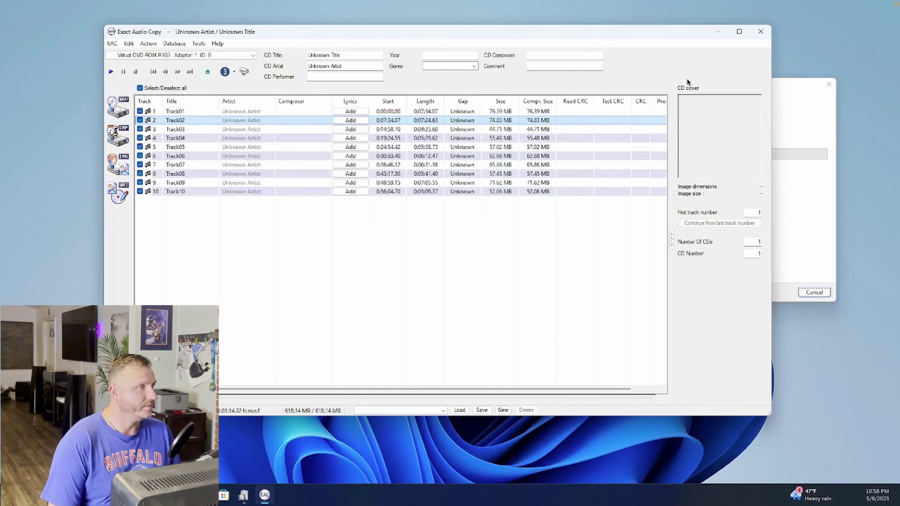
# Check the Windows Features download, return to Exact Audio Copy, and dismiss the GD3 database request
pyautogui.click(774, 85)
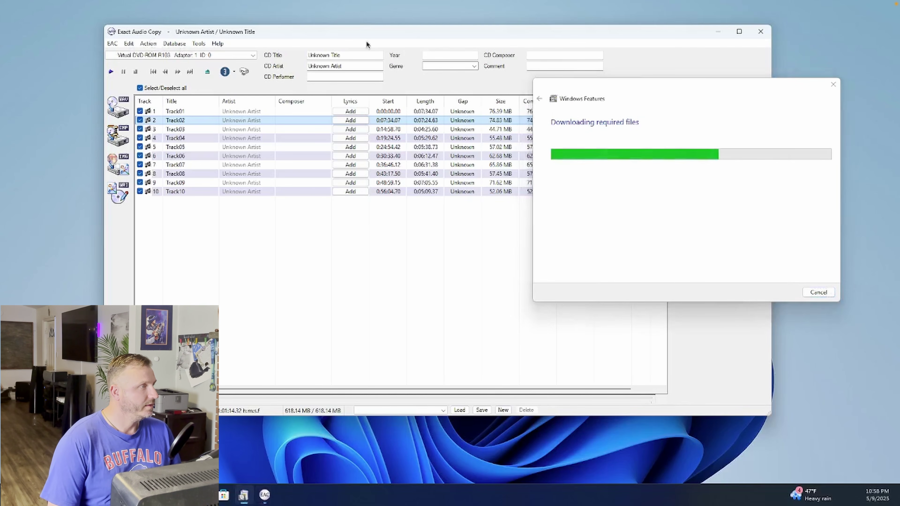
pyautogui.moveTo(601, 102)
pyautogui.mouseDown()
pyautogui.moveTo(842, 79)
pyautogui.moveTo(598, 101)
pyautogui.mouseUp()
pyautogui.click(187, 30)
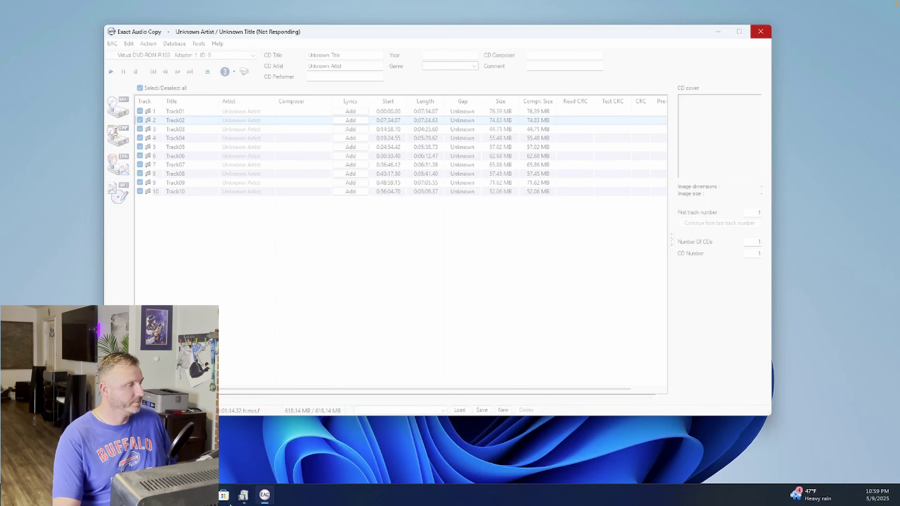
pyautogui.moveTo(265, 495)
pyautogui.click(308, 449)
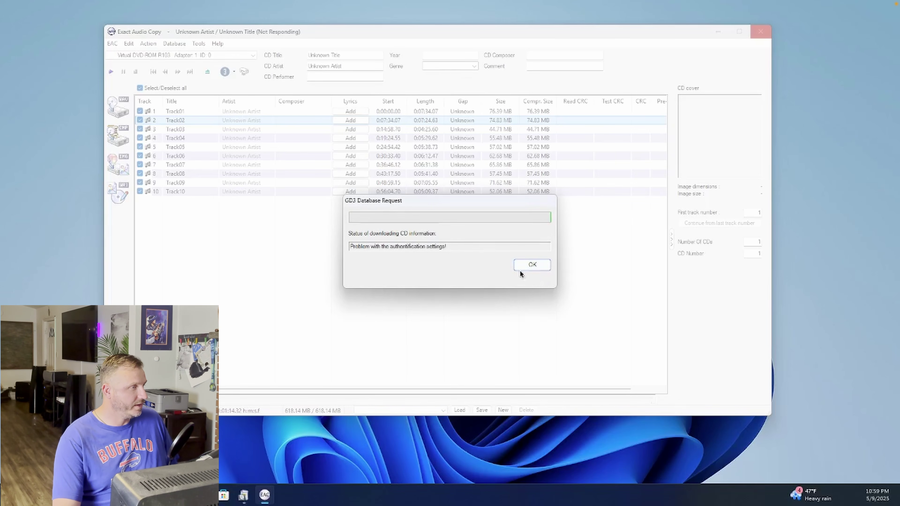
pyautogui.click(531, 270)
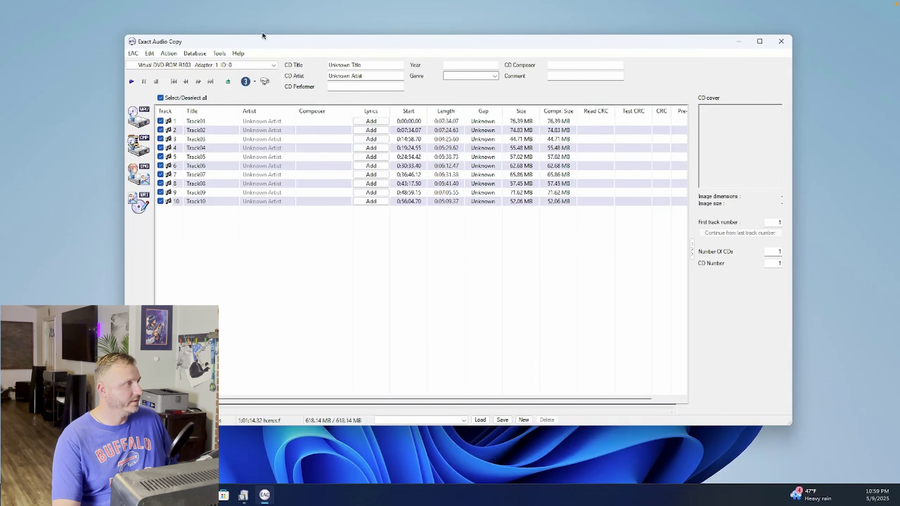
# Try to load the CD information from CDPLAYER.INI, accepting that the current CD data will be deleted
pyautogui.click(195, 53)
pyautogui.moveTo(248, 120)
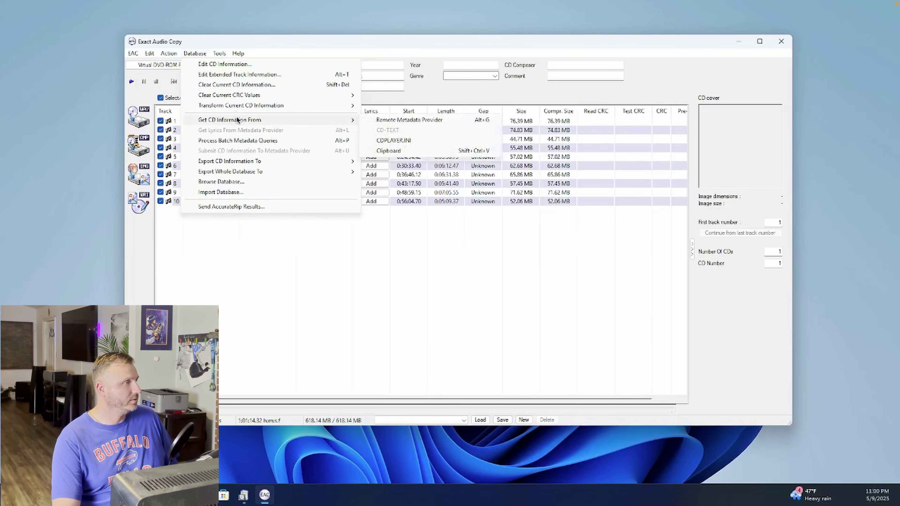
pyautogui.click(390, 142)
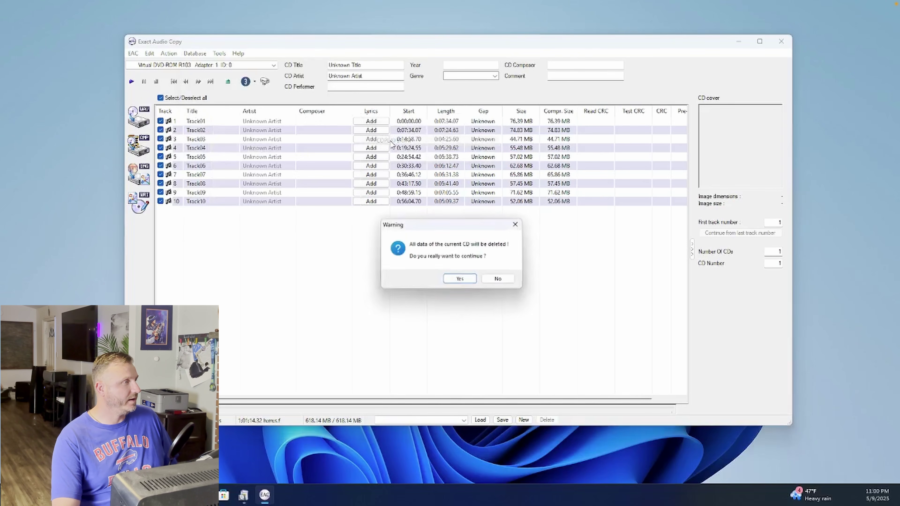
pyautogui.click(458, 281)
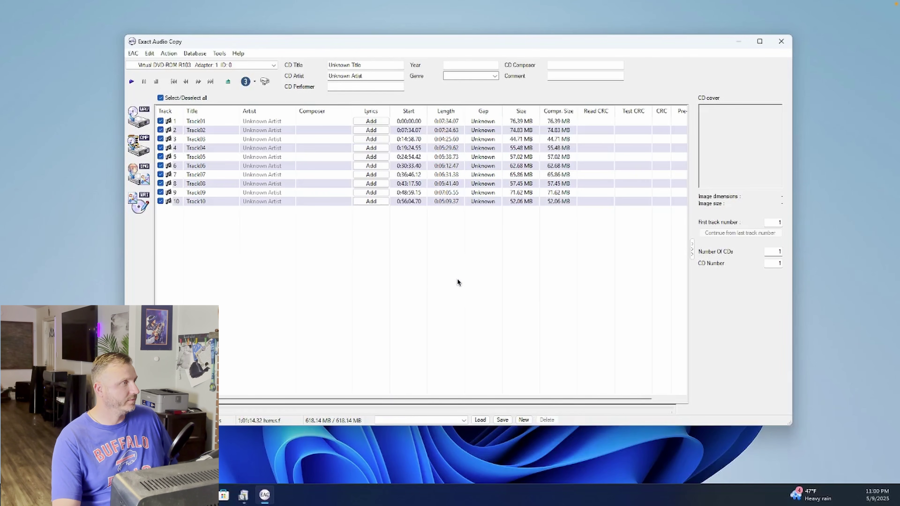
pyautogui.click(195, 53)
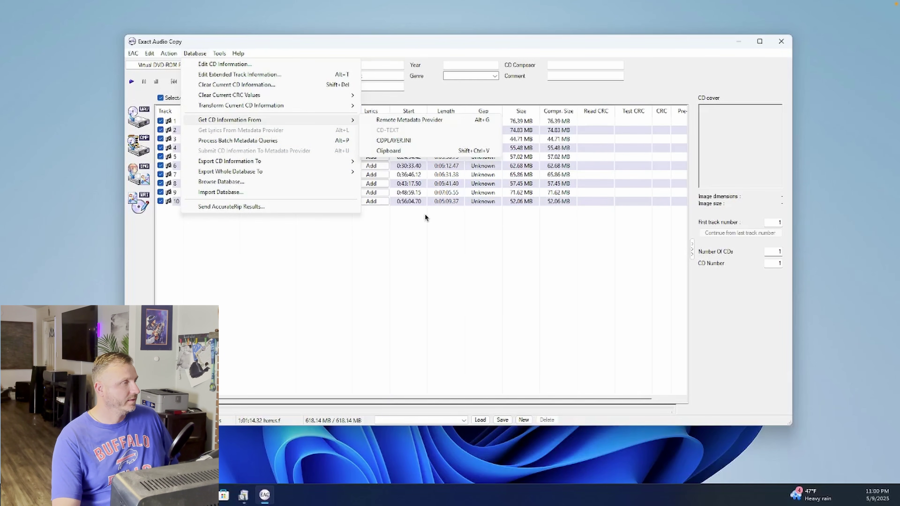
pyautogui.click(407, 212)
pyautogui.click(211, 120)
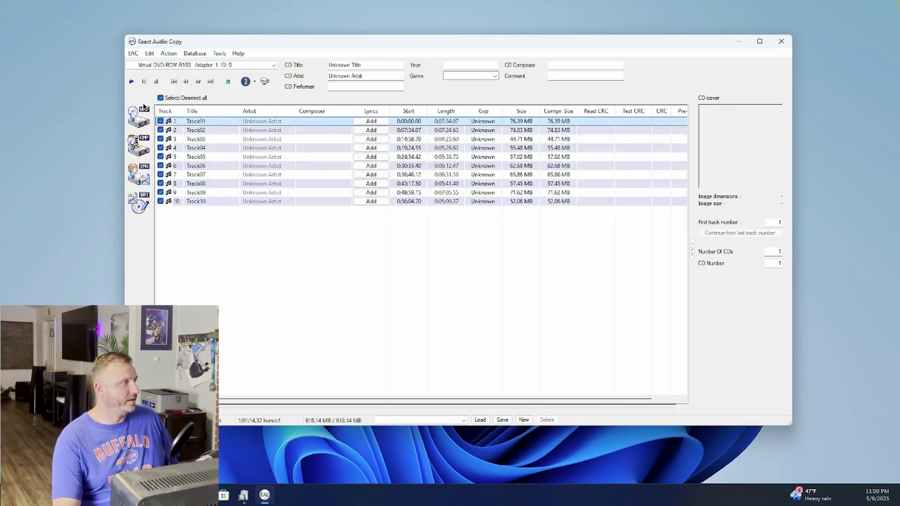
pyautogui.click(249, 66)
pyautogui.click(250, 70)
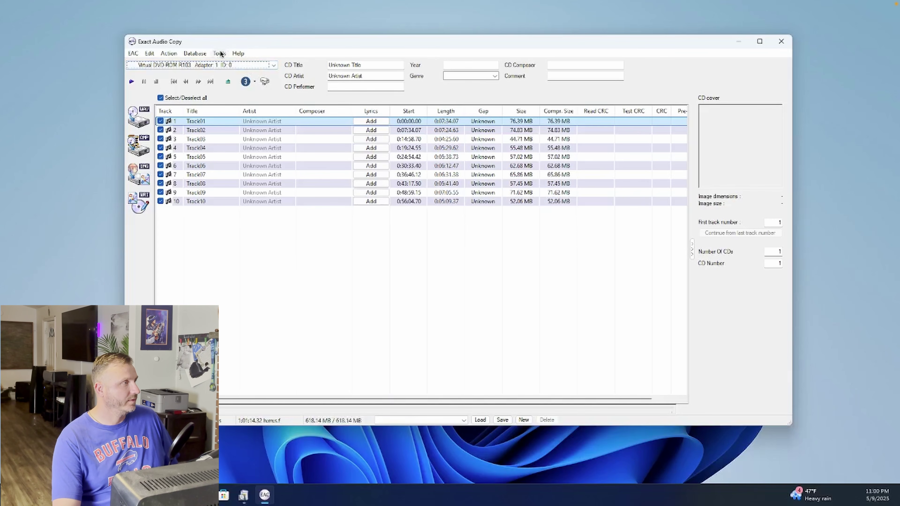
# Retry the remote metadata provider for the CD information with blank GD3 credentials, accepting deletion of the current CD data
pyautogui.click(194, 53)
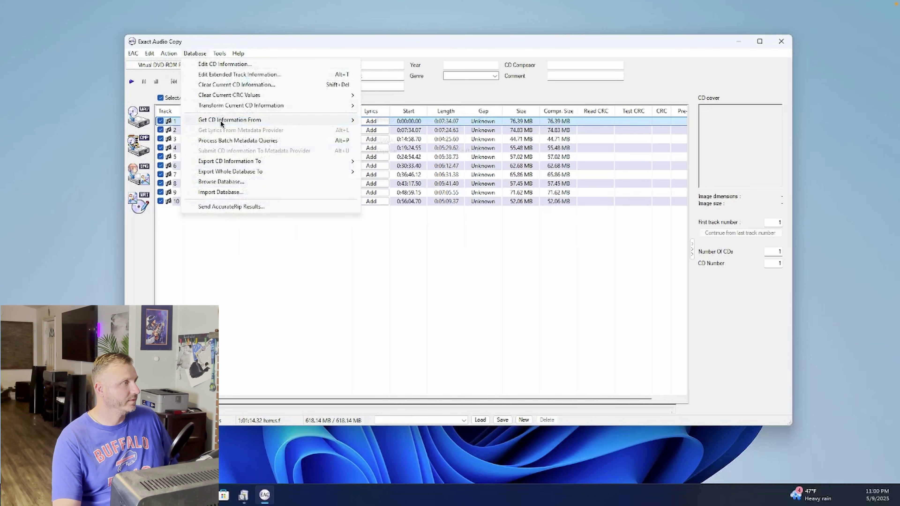
pyautogui.moveTo(221, 121)
pyautogui.click(412, 121)
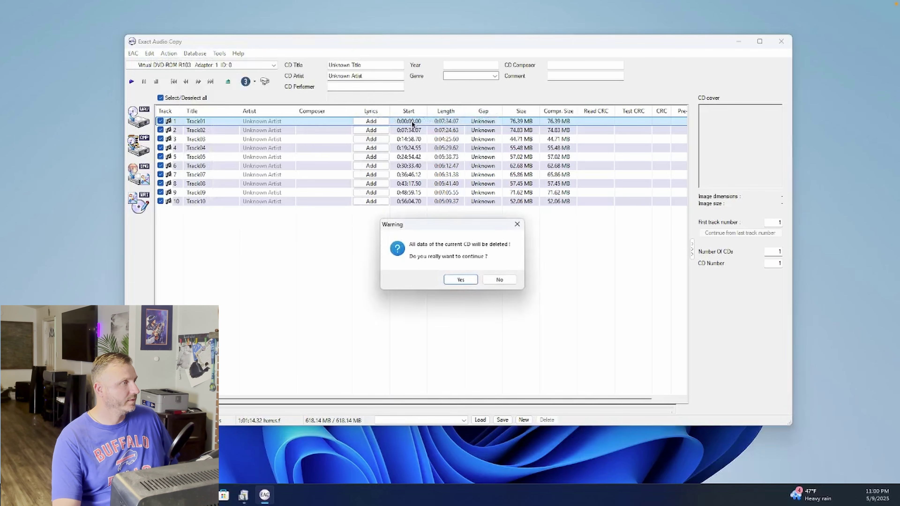
pyautogui.click(466, 279)
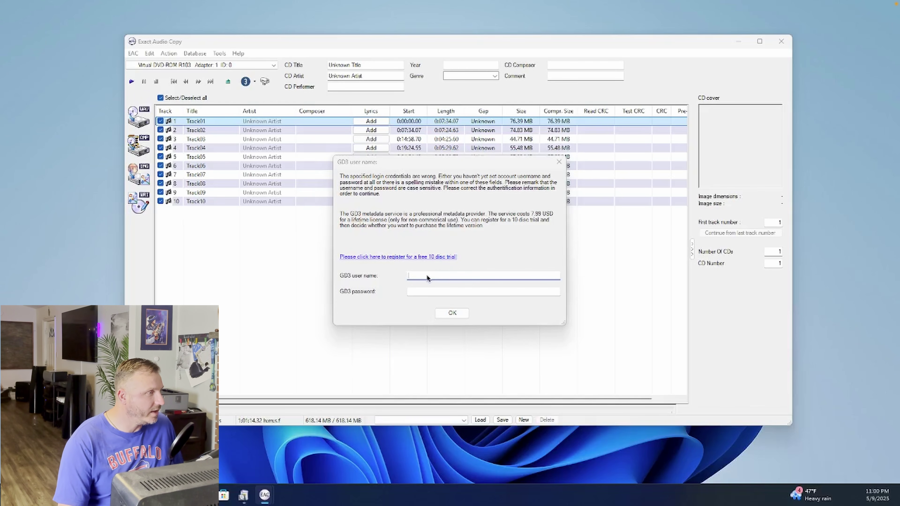
pyautogui.click(451, 313)
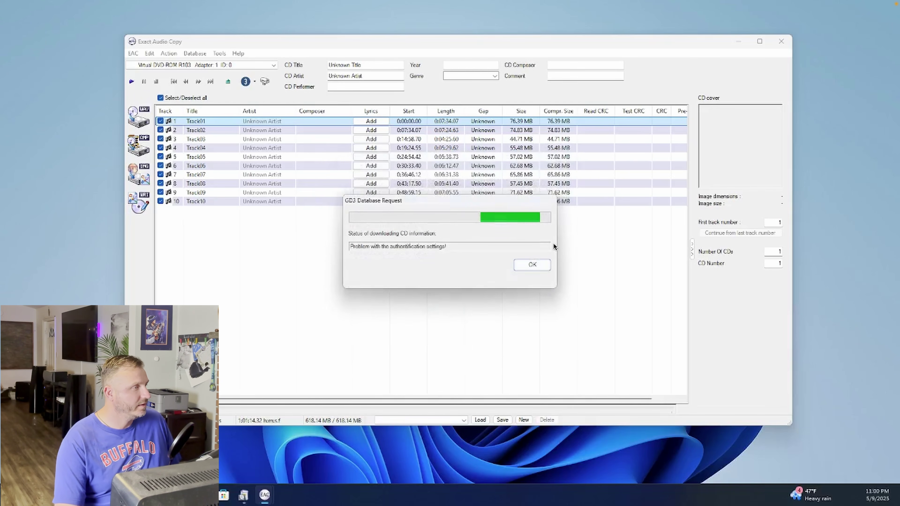
pyautogui.click(536, 268)
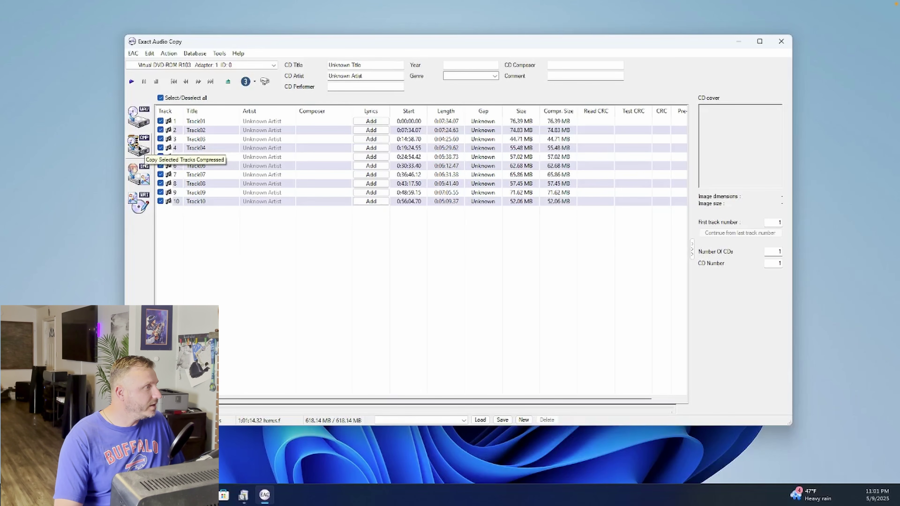
# Review the extraction settings in the EAC options and close the options without changing anything
pyautogui.click(219, 53)
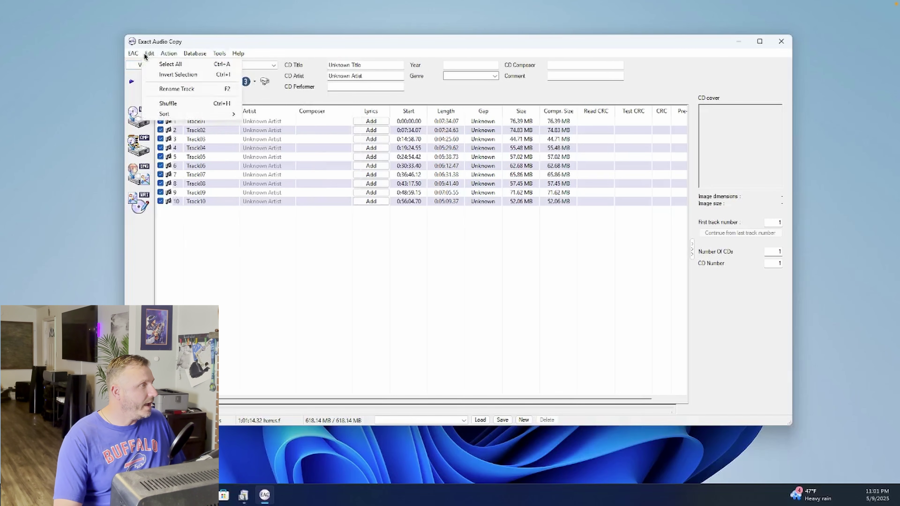
pyautogui.click(146, 66)
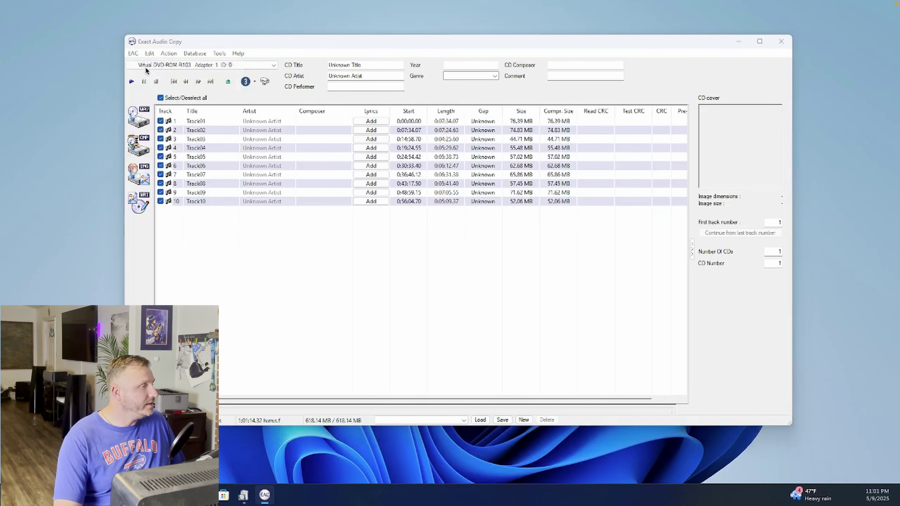
pyautogui.click(242, 71)
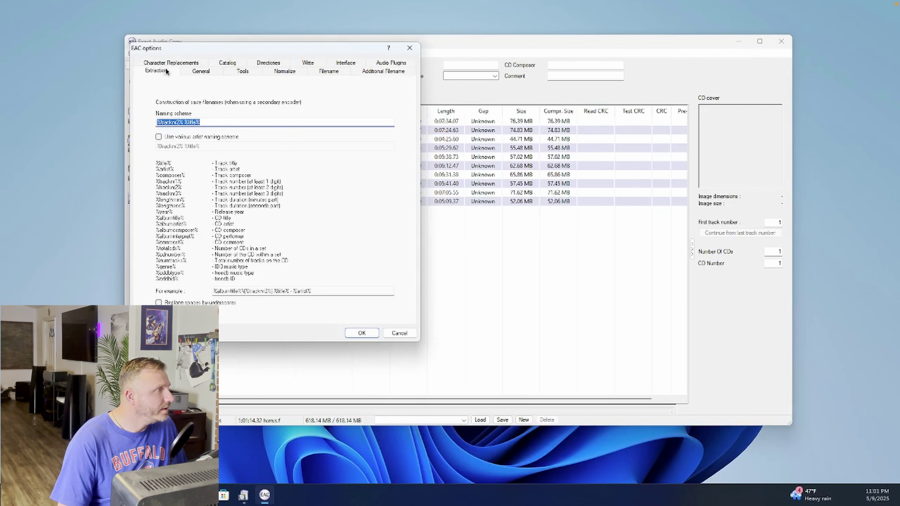
pyautogui.click(172, 72)
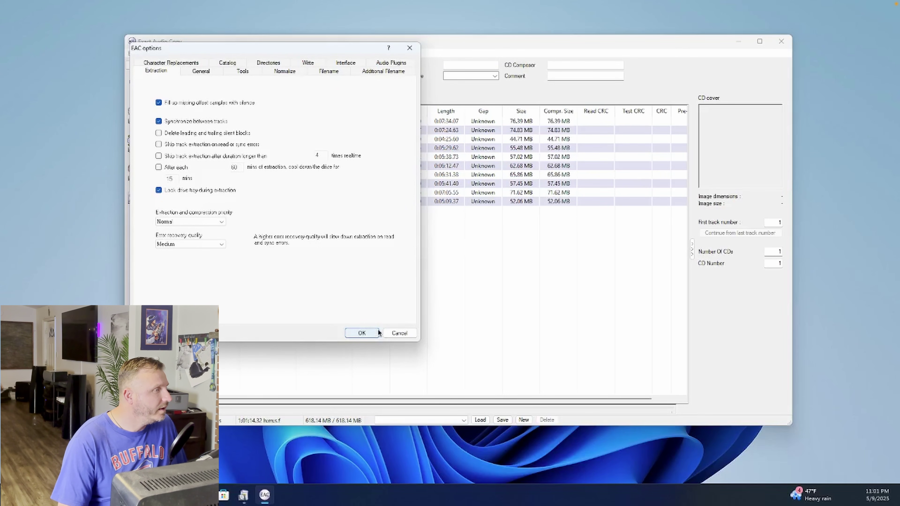
pyautogui.click(361, 333)
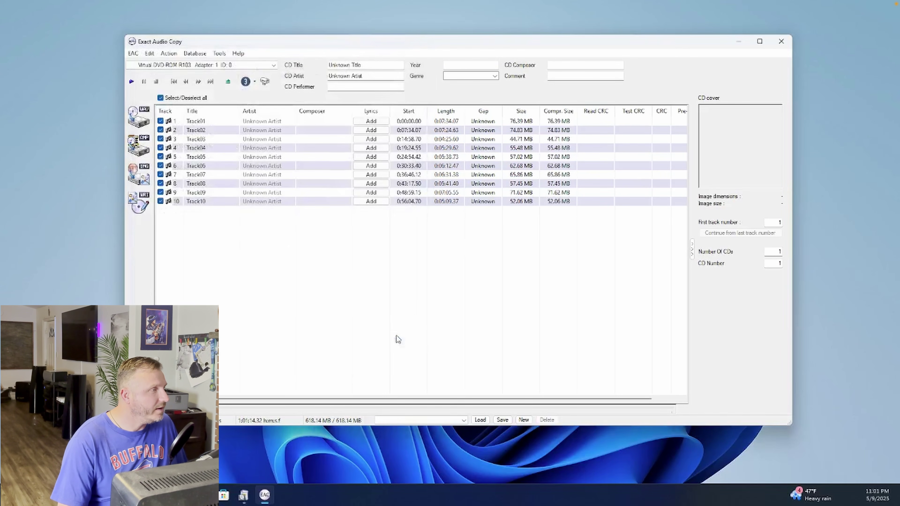
# Start copying all selected tracks compressed, saving them to the Music folder
pyautogui.click(138, 149)
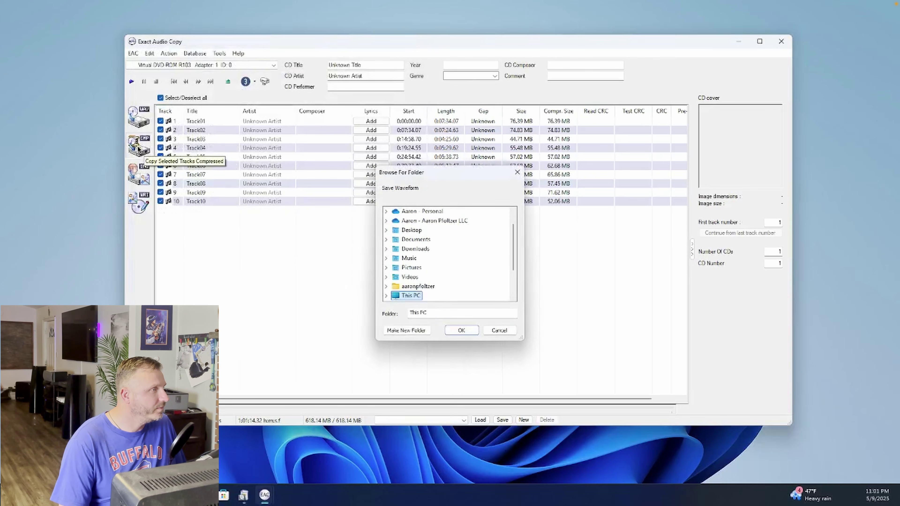
pyautogui.scroll(-2, 425, 301)
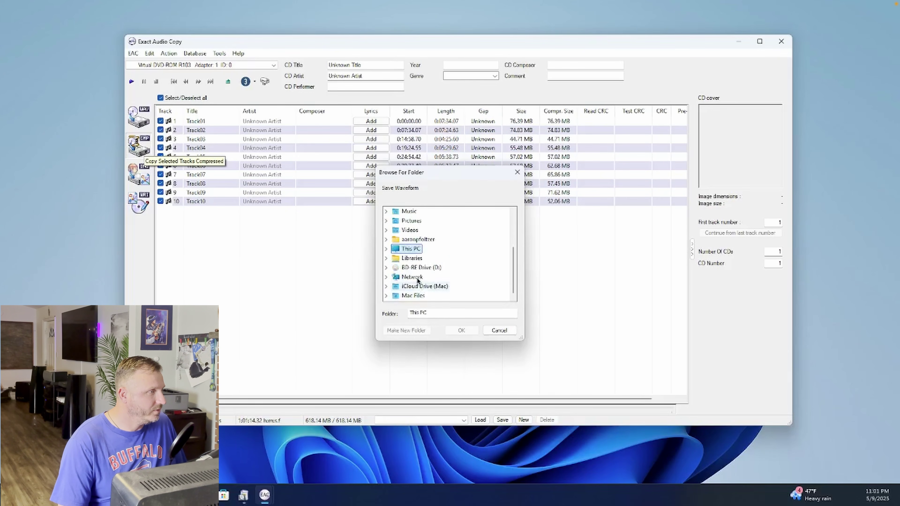
pyautogui.click(387, 250)
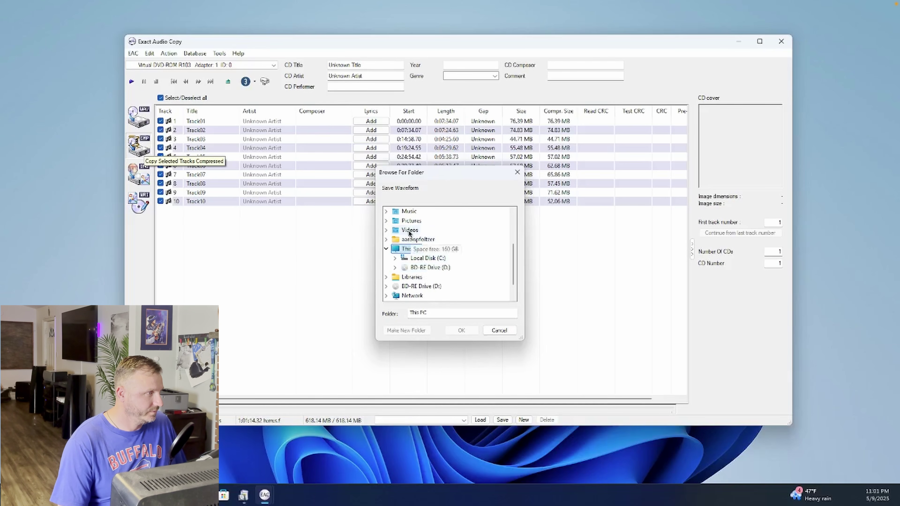
pyautogui.click(409, 211)
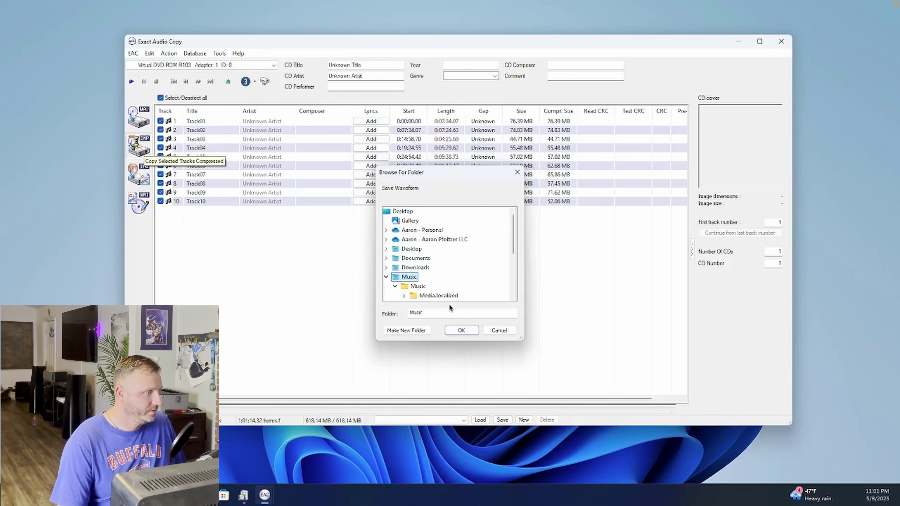
pyautogui.click(468, 335)
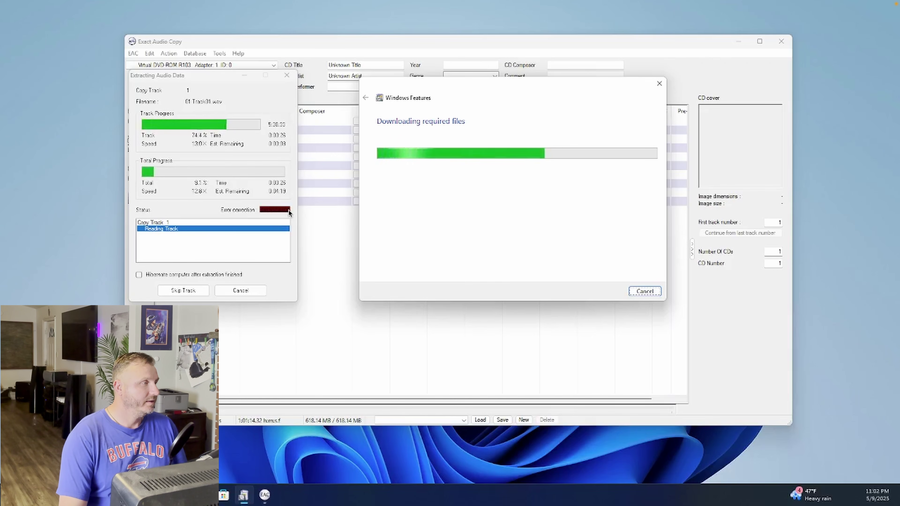
# Switch to File Explorer and inspect the extracted files 01 Track01 and 02 Track02 in the Music folder
pyautogui.click(274, 211)
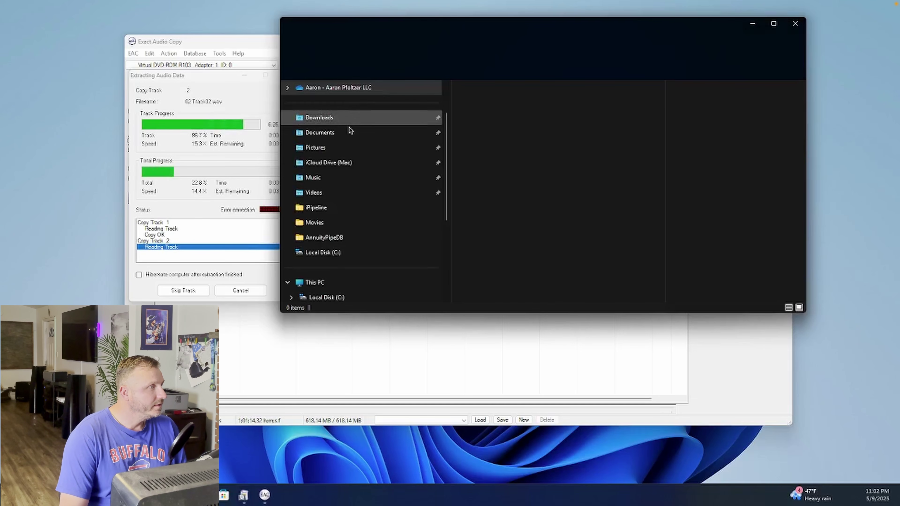
pyautogui.click(328, 180)
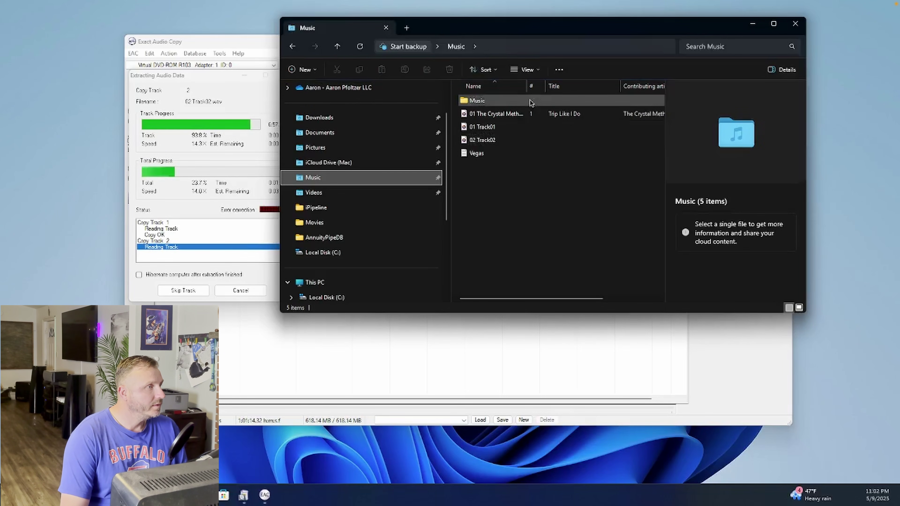
pyautogui.click(491, 133)
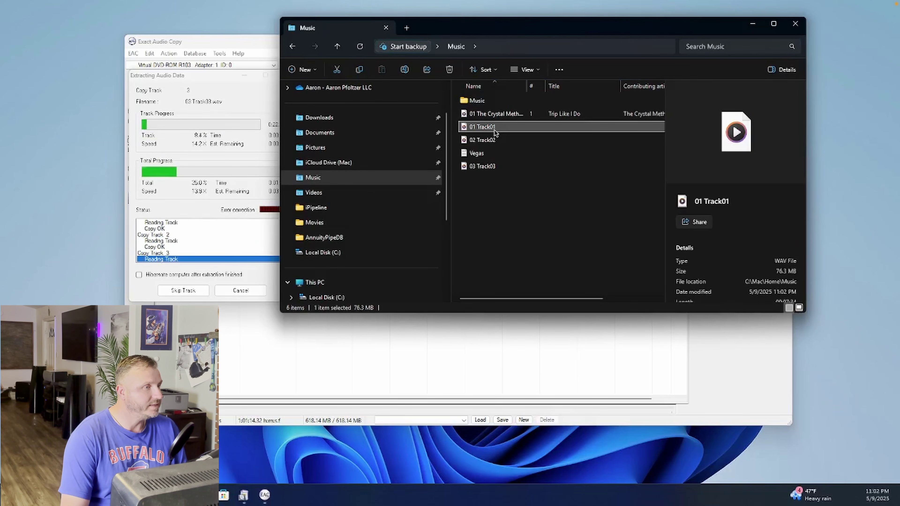
pyautogui.click(501, 145)
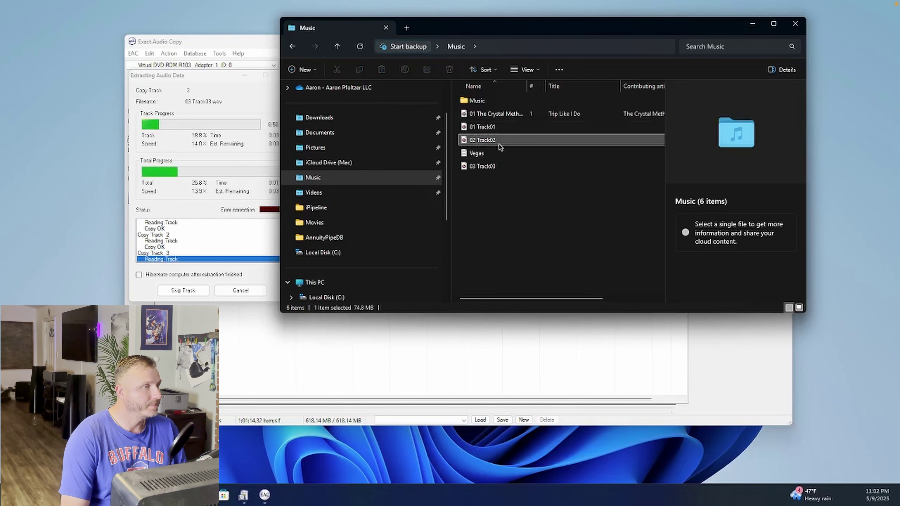
# Check the 03 Track03 file, switch back to Exact Audio Copy, and cancel the running extraction, dismissing its status report
pyautogui.click(494, 167)
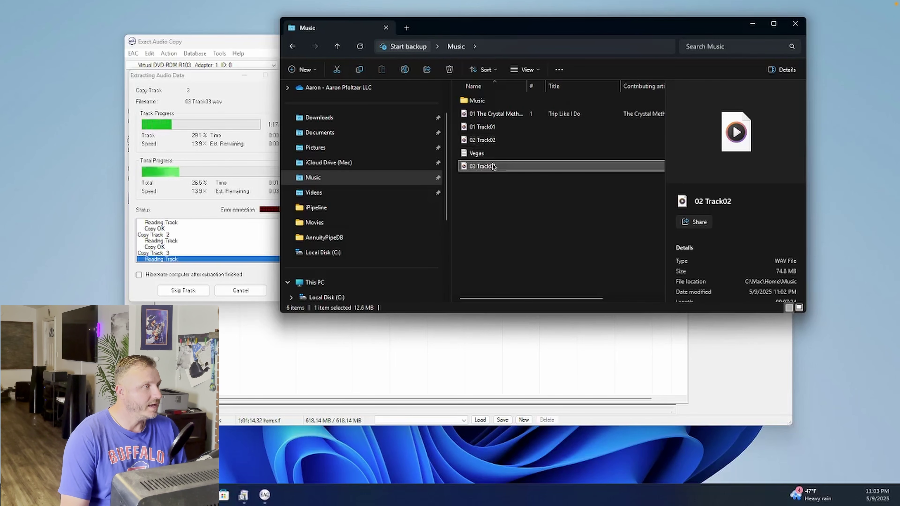
pyautogui.click(233, 142)
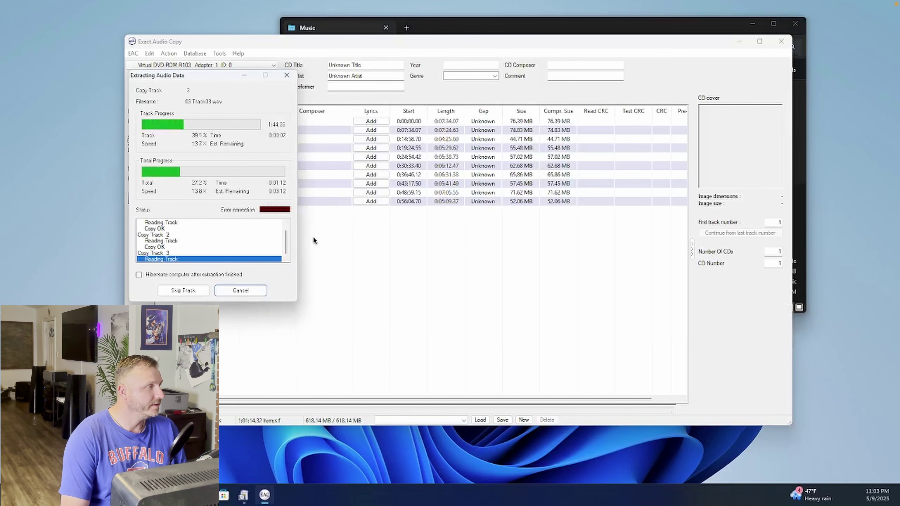
pyautogui.click(231, 291)
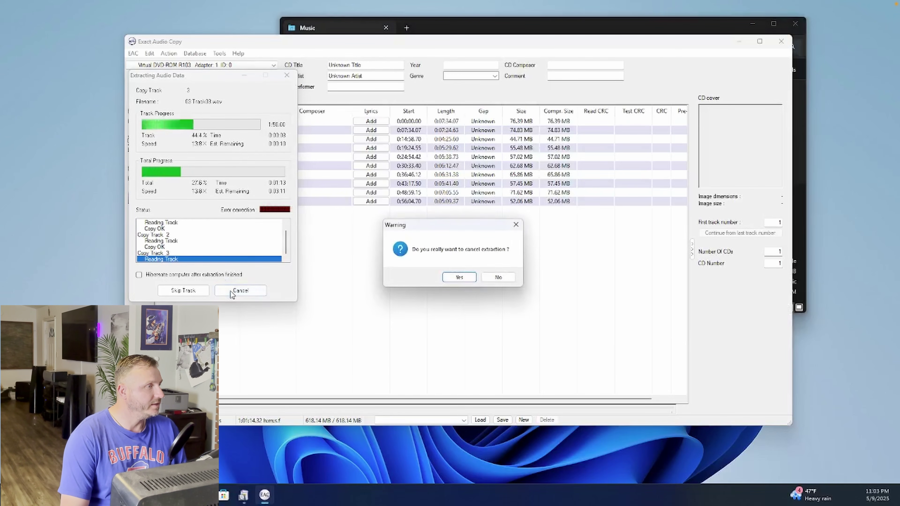
pyautogui.click(455, 274)
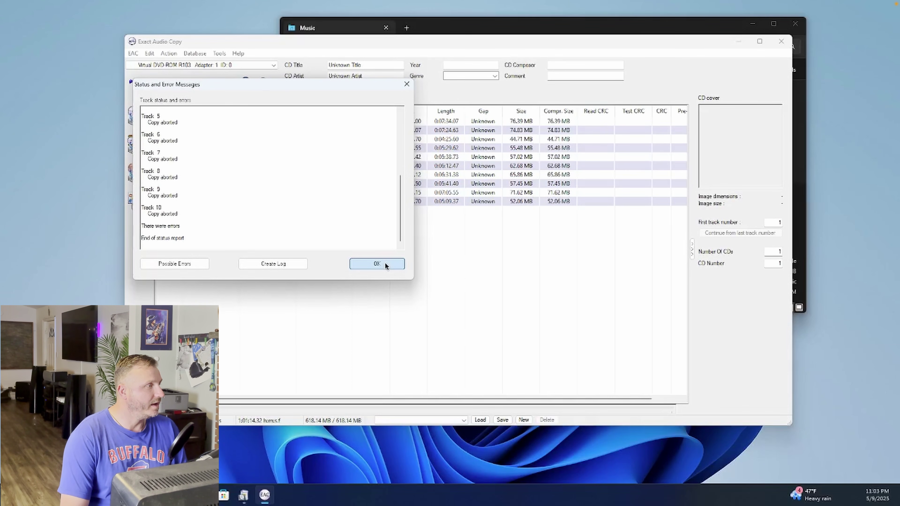
pyautogui.click(384, 264)
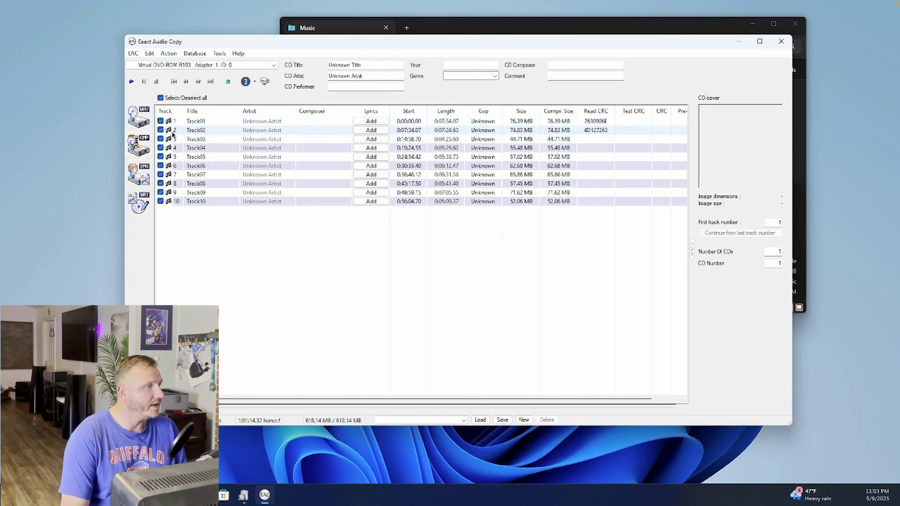
# Open the compression options and enable the use of an external program for compression
pyautogui.click(194, 53)
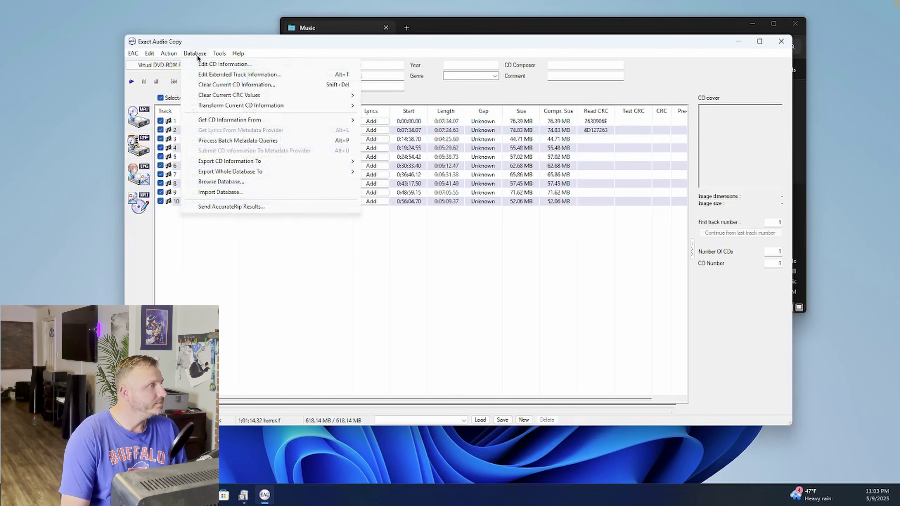
pyautogui.moveTo(137, 55)
pyautogui.click(147, 87)
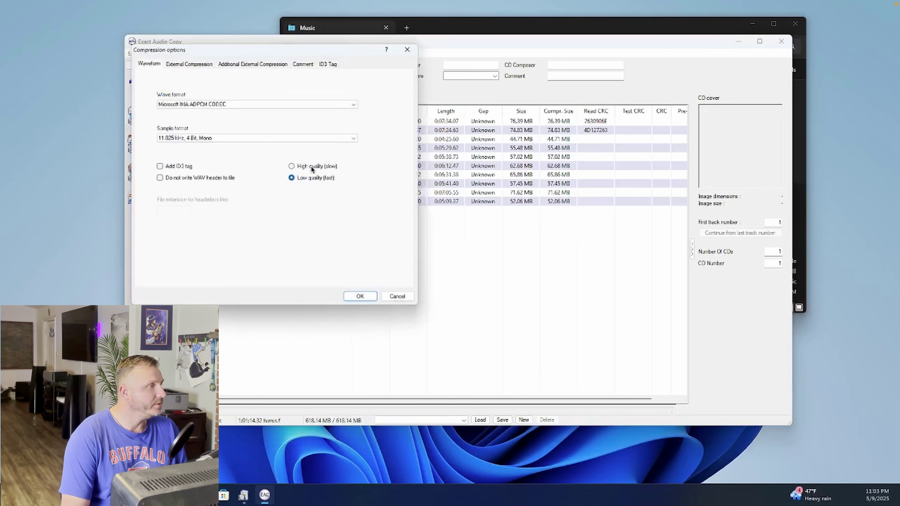
pyautogui.click(189, 64)
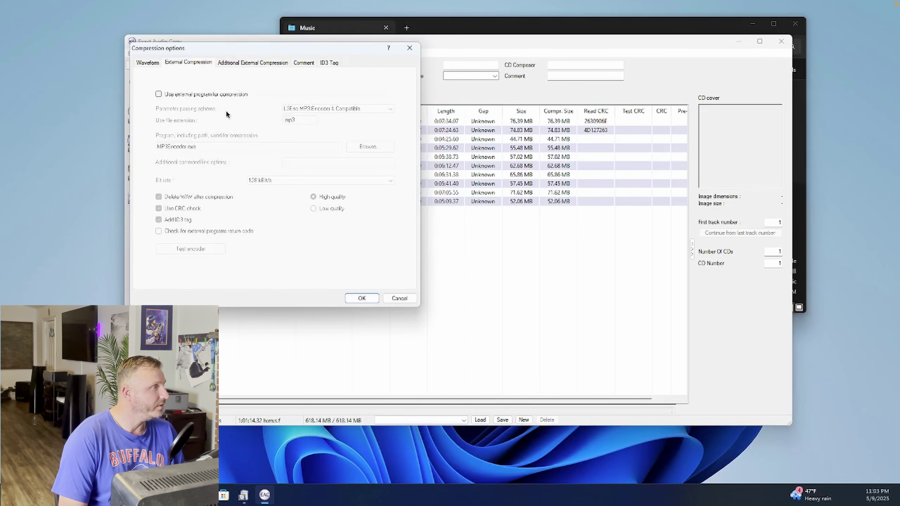
pyautogui.click(217, 94)
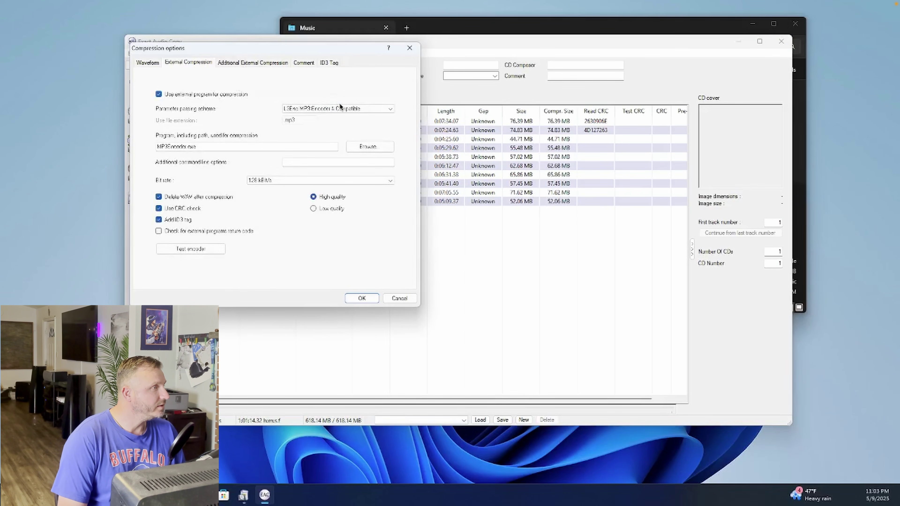
# Set the external compression's parameter passing scheme to User Defined Encoder and open the bit rate choices
pyautogui.click(341, 108)
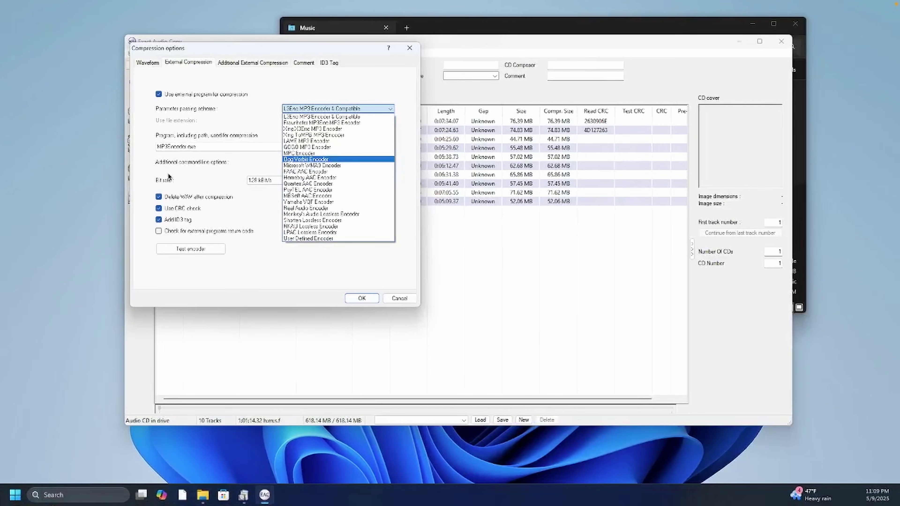
pyautogui.click(322, 240)
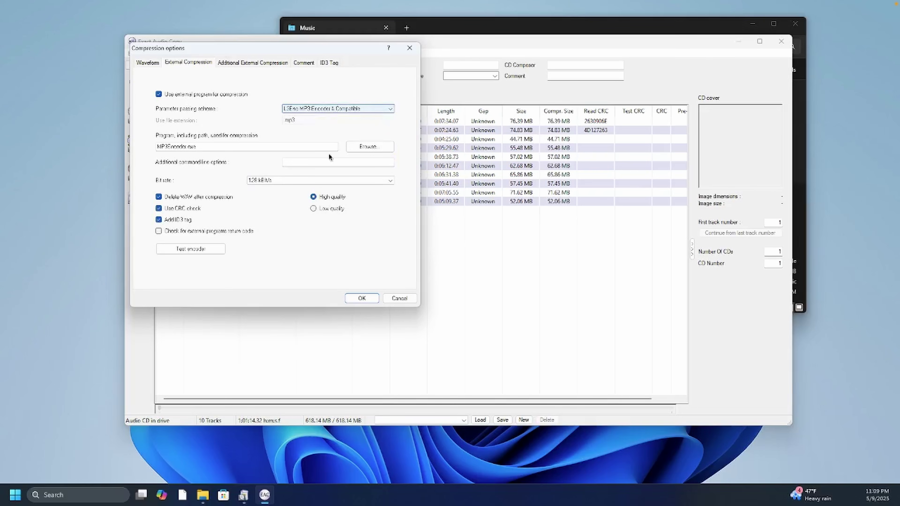
pyautogui.click(354, 109)
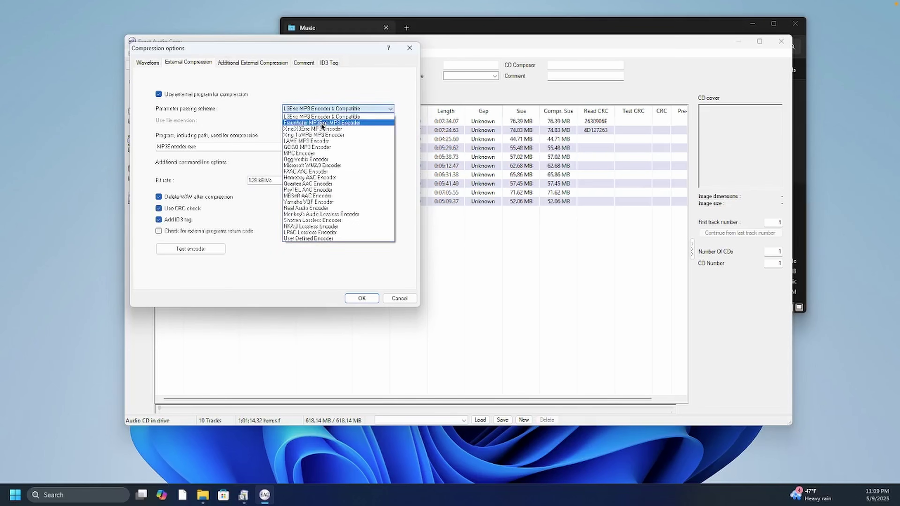
pyautogui.click(315, 239)
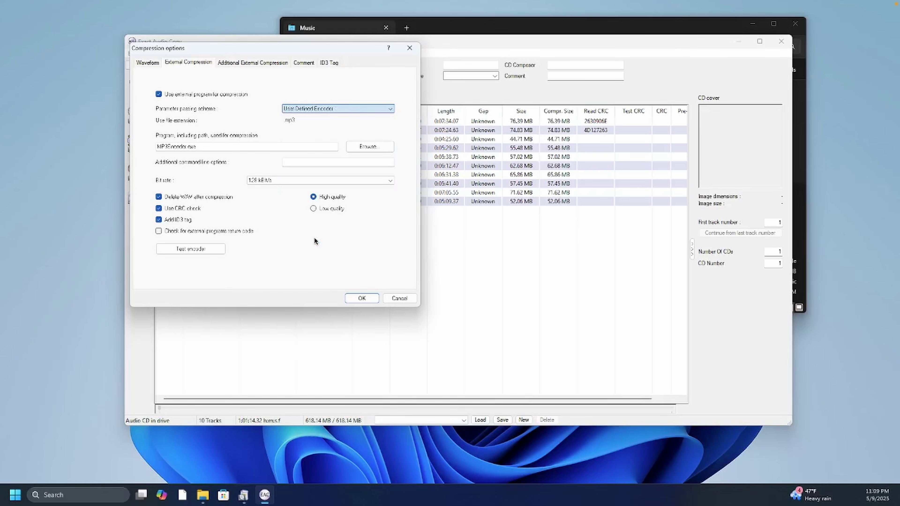
pyautogui.click(265, 182)
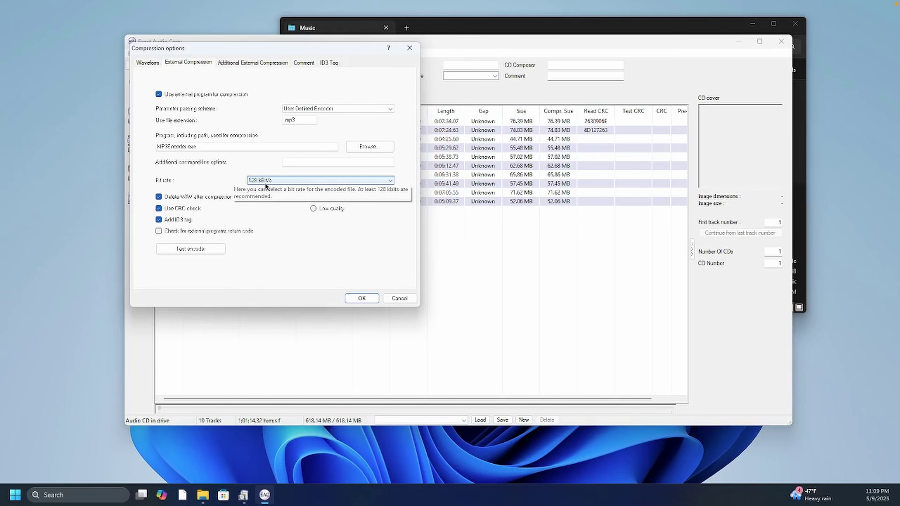